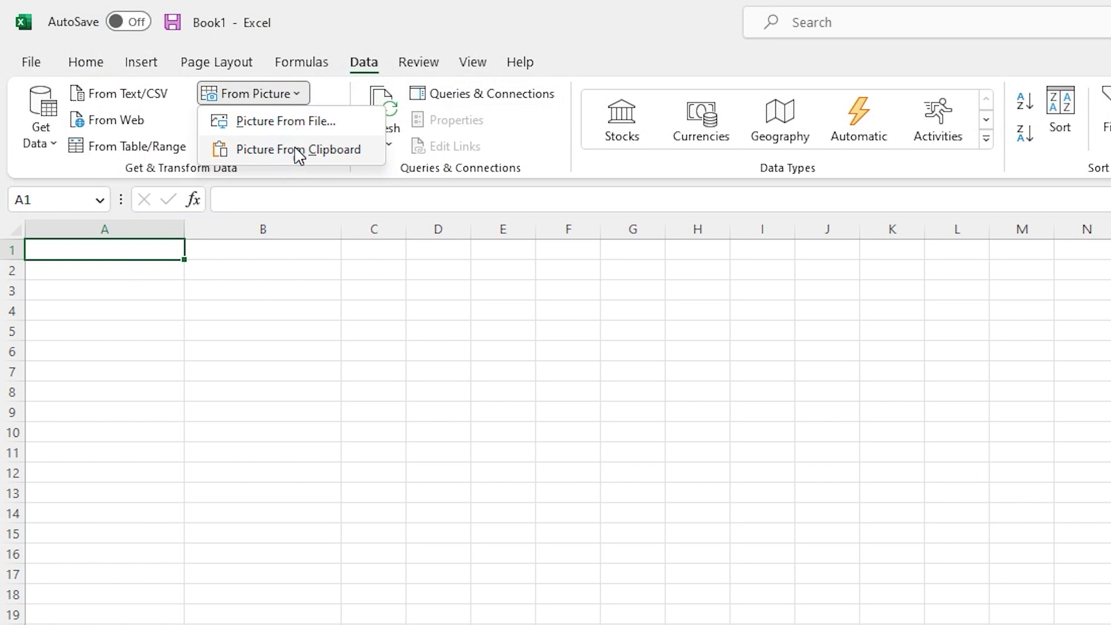
Import the Europe country table from the picture on the clipboard and start reviewing its flagged items.
left_click(289, 151)
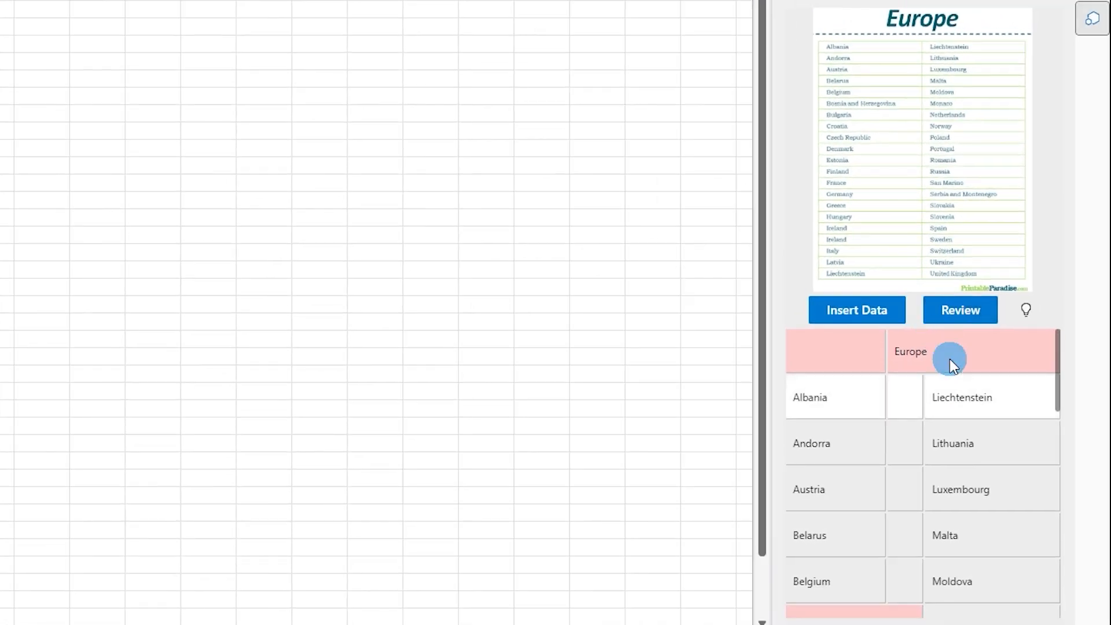
left_click_drag(1055, 367, 1036, 347)
left_click(875, 323)
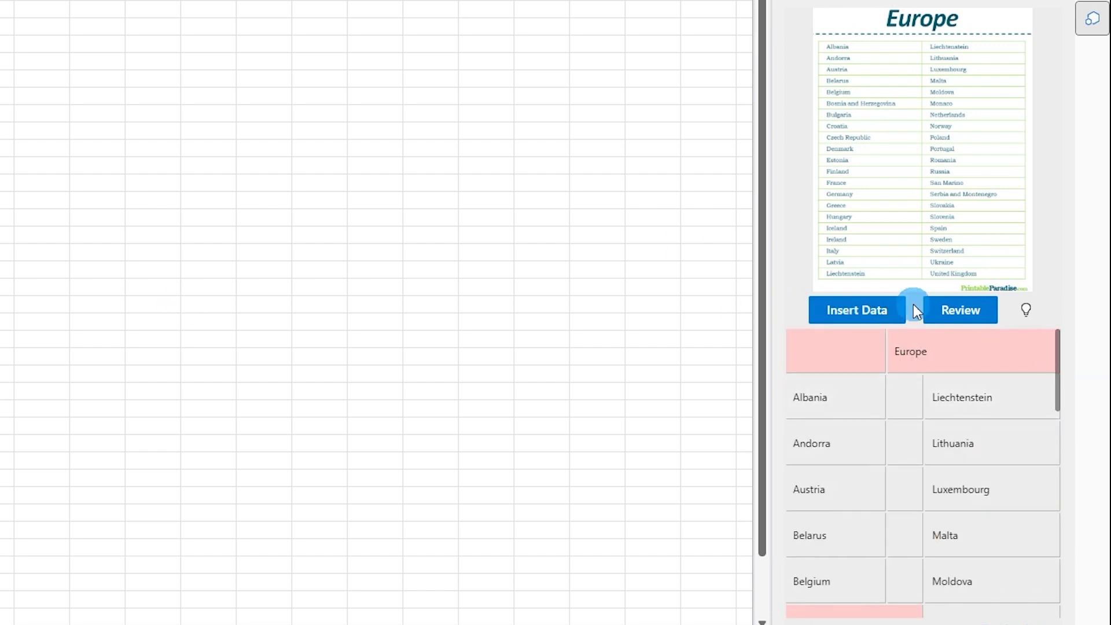
left_click(969, 325)
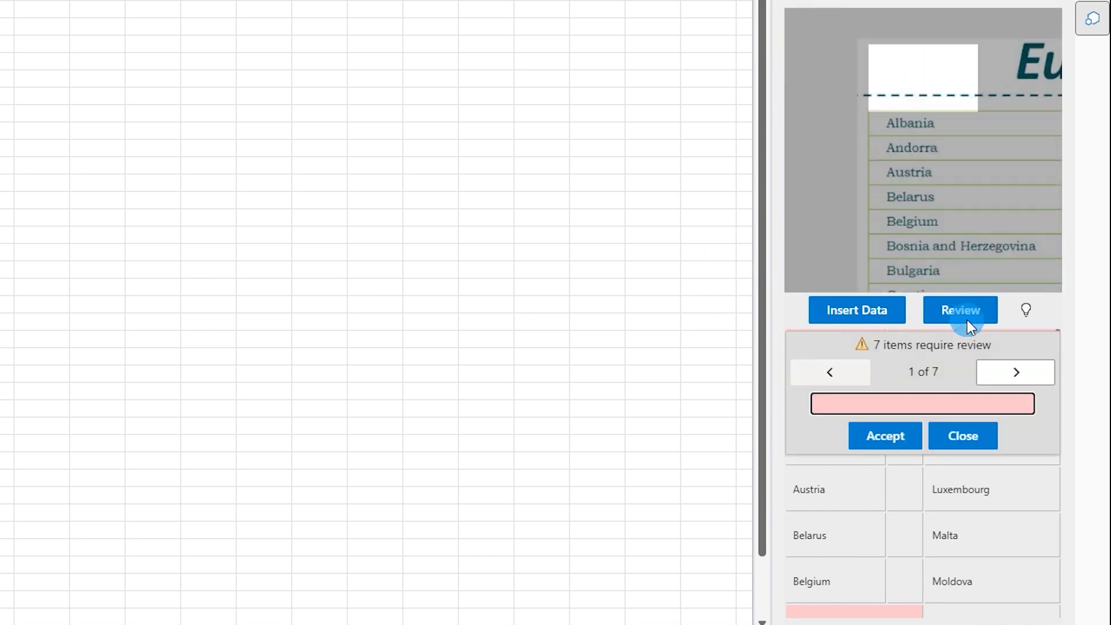
Accept all flagged items of the imported picture data as recognized, from the blank cell and Europe through Italy.
left_click(887, 445)
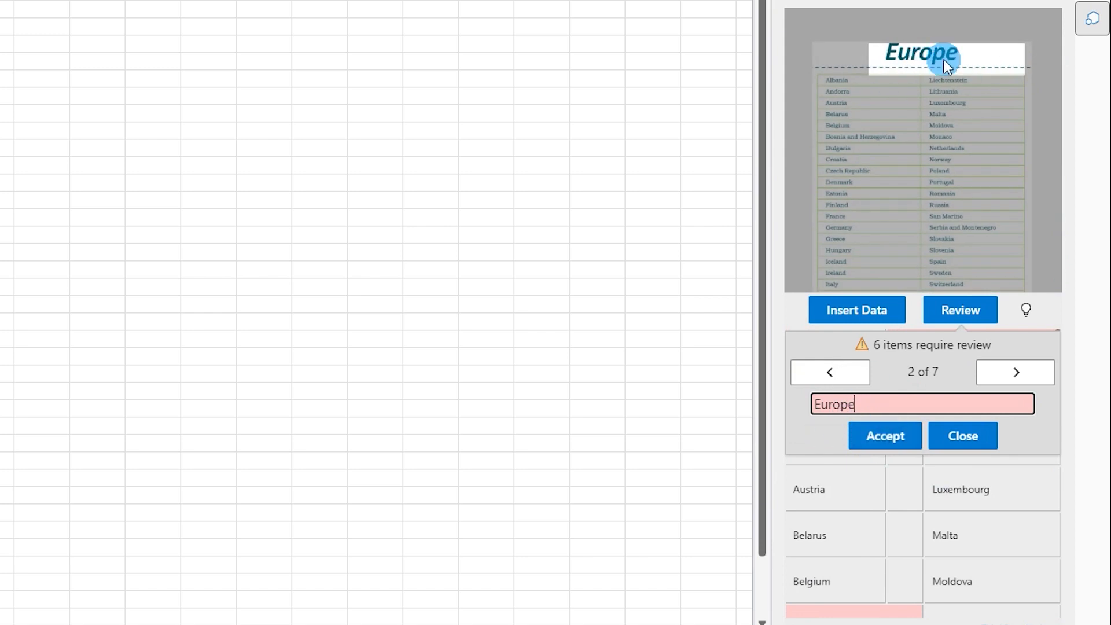
left_click(897, 450)
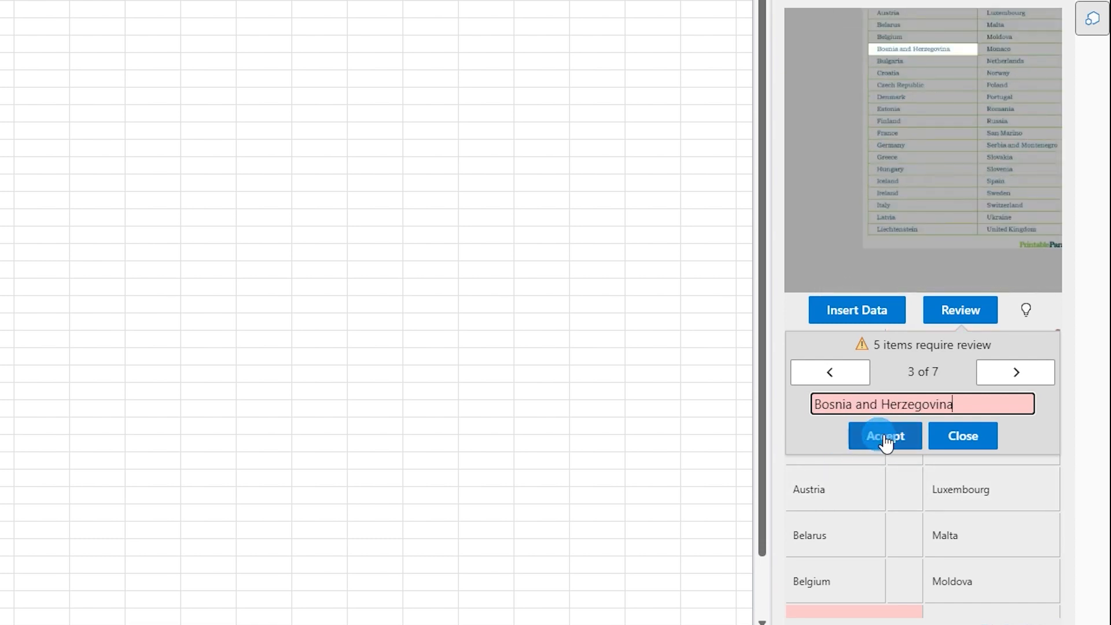
left_click(887, 442)
left_click(889, 446)
left_click(898, 447)
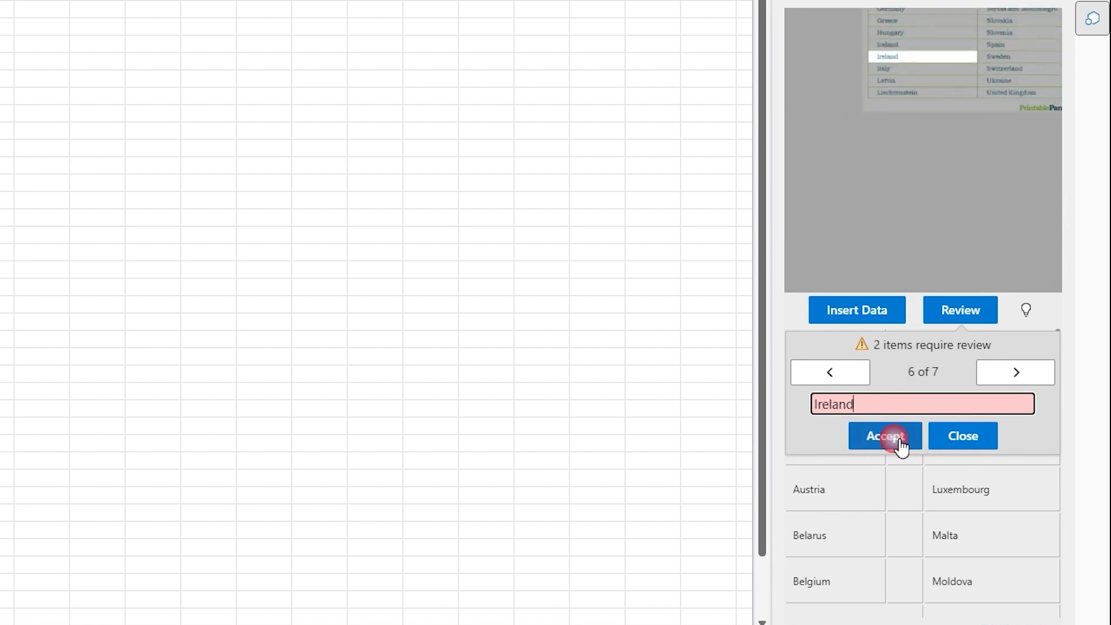
left_click(902, 448)
left_click(901, 448)
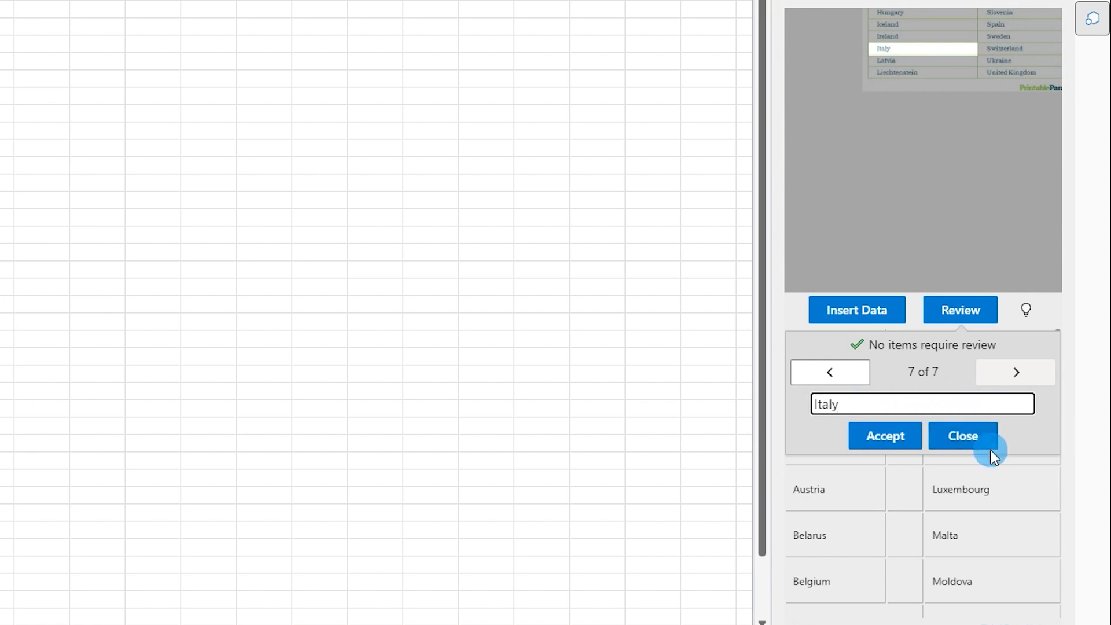
left_click(880, 439)
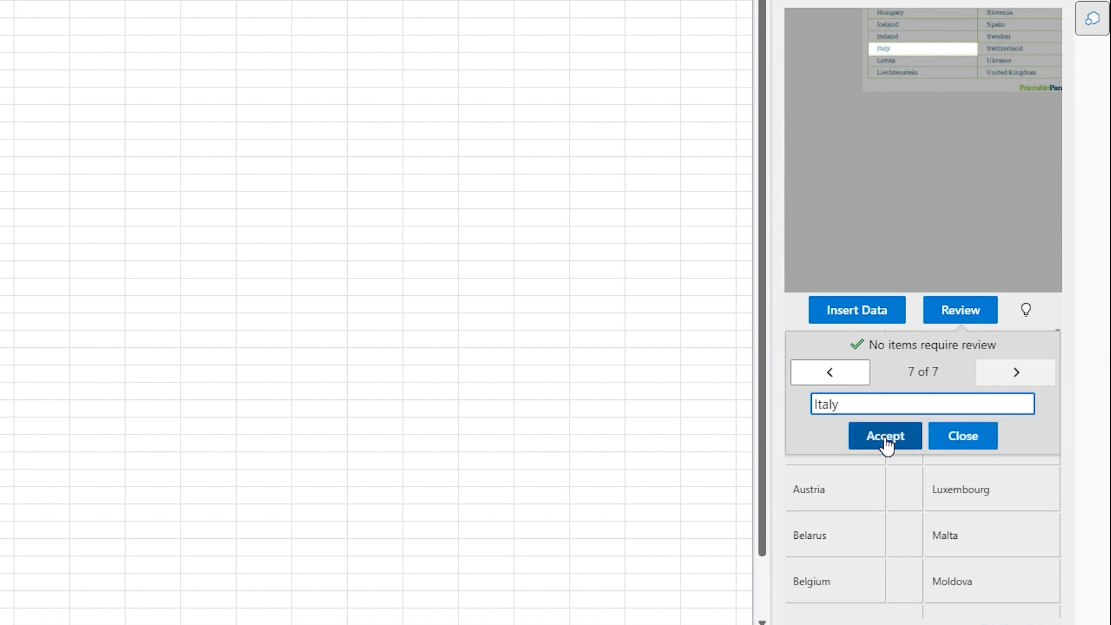
Insert the reviewed picture data into the sheet starting at cell A1.
left_click(878, 320)
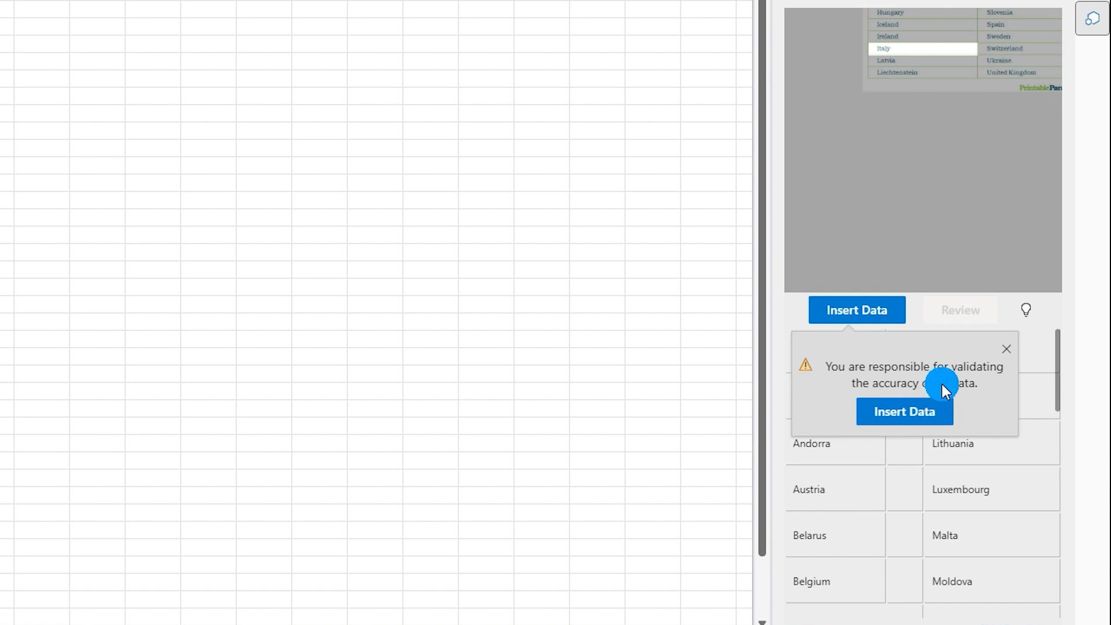
left_click(887, 413)
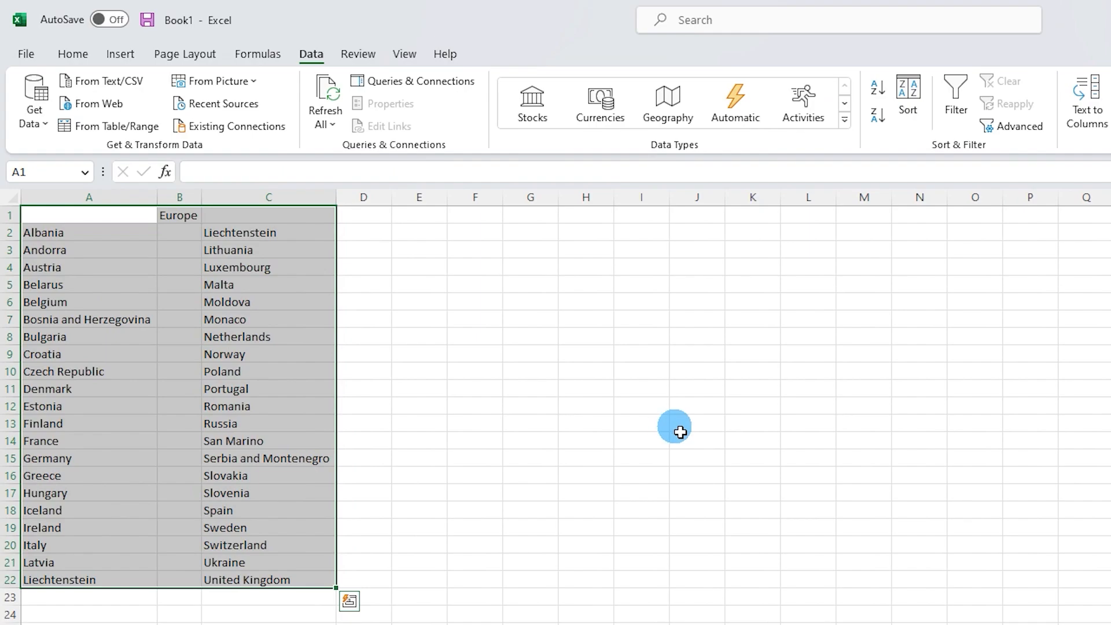
left_click(188, 233)
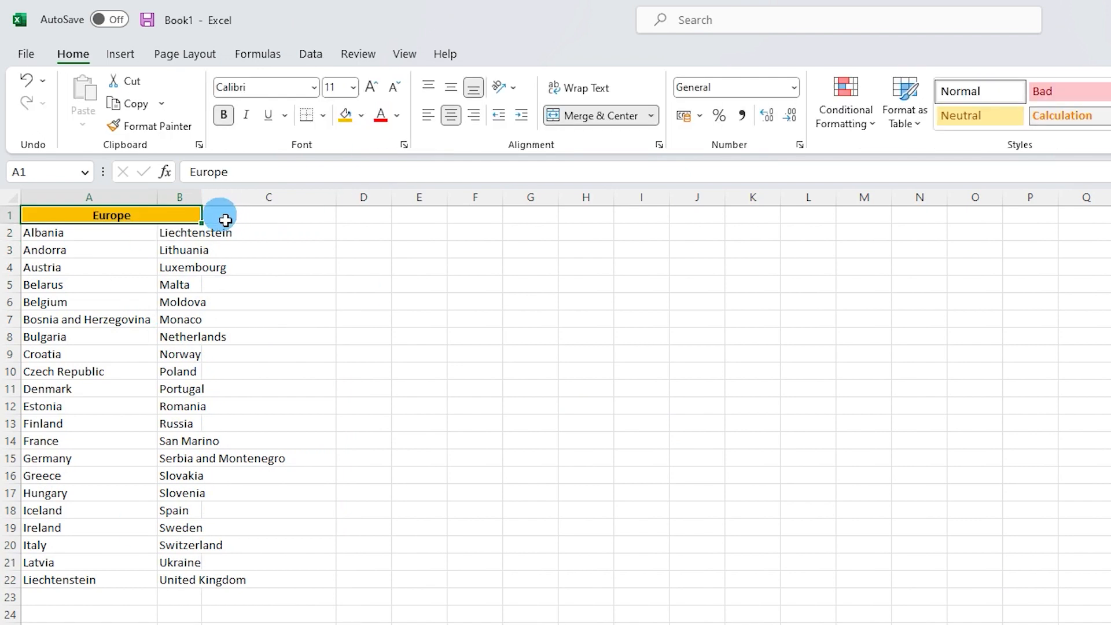
Autofit column B and apply all borders to the Europe country table in A1:B22.
double_click(202, 198)
left_click_drag(165, 218, 228, 573)
left_click(323, 116)
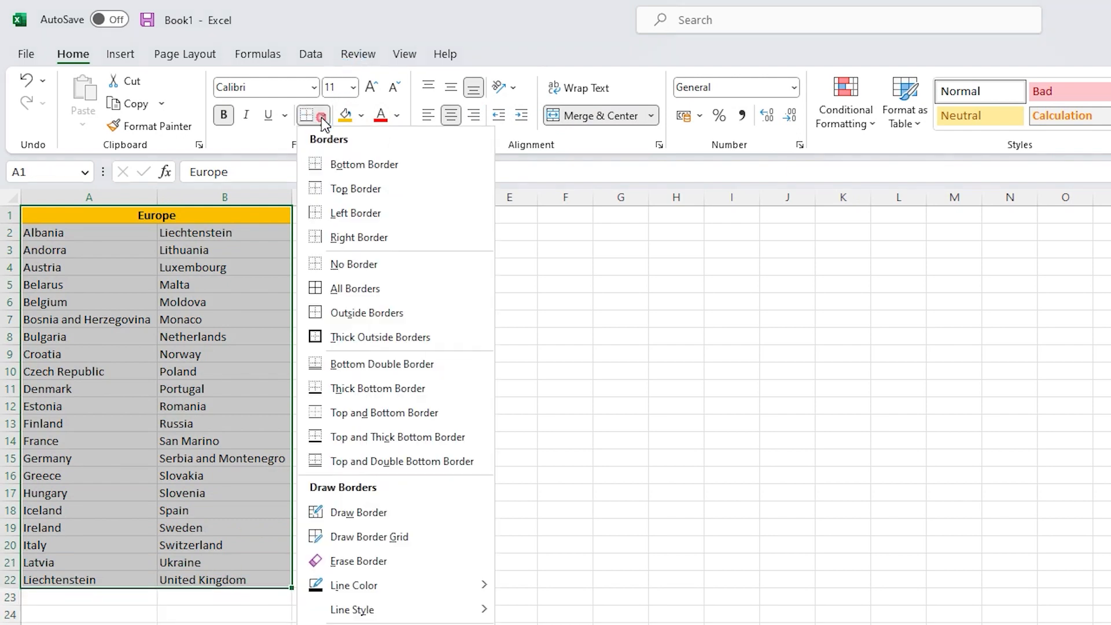
left_click(324, 287)
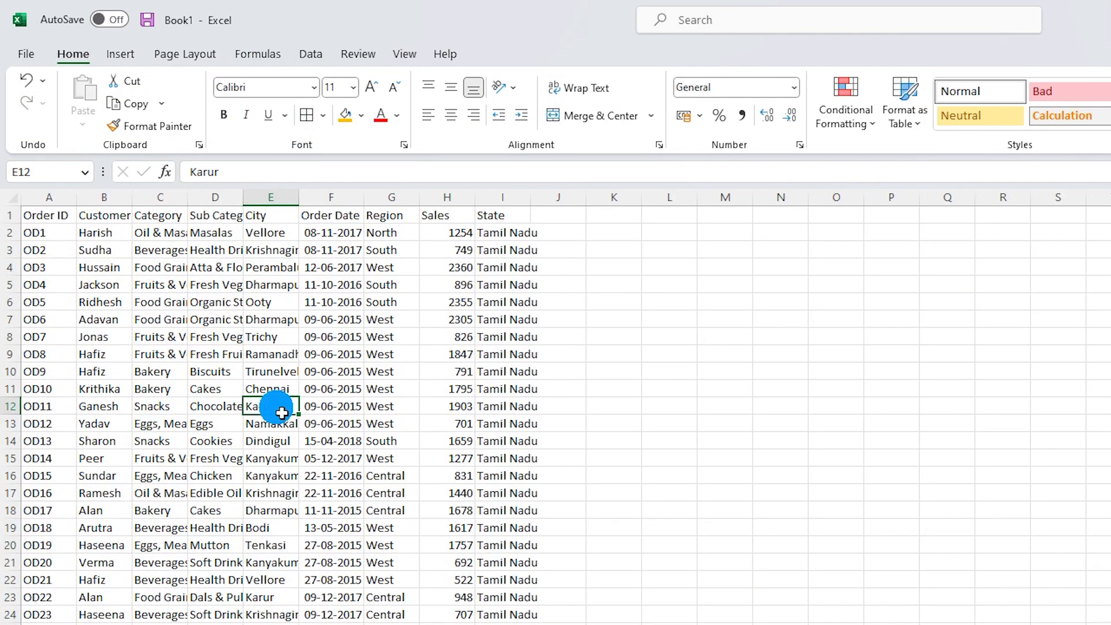
Autofit the State column and open an enlarged view of the recommended PivotTables for the order data.
double_click(531, 200)
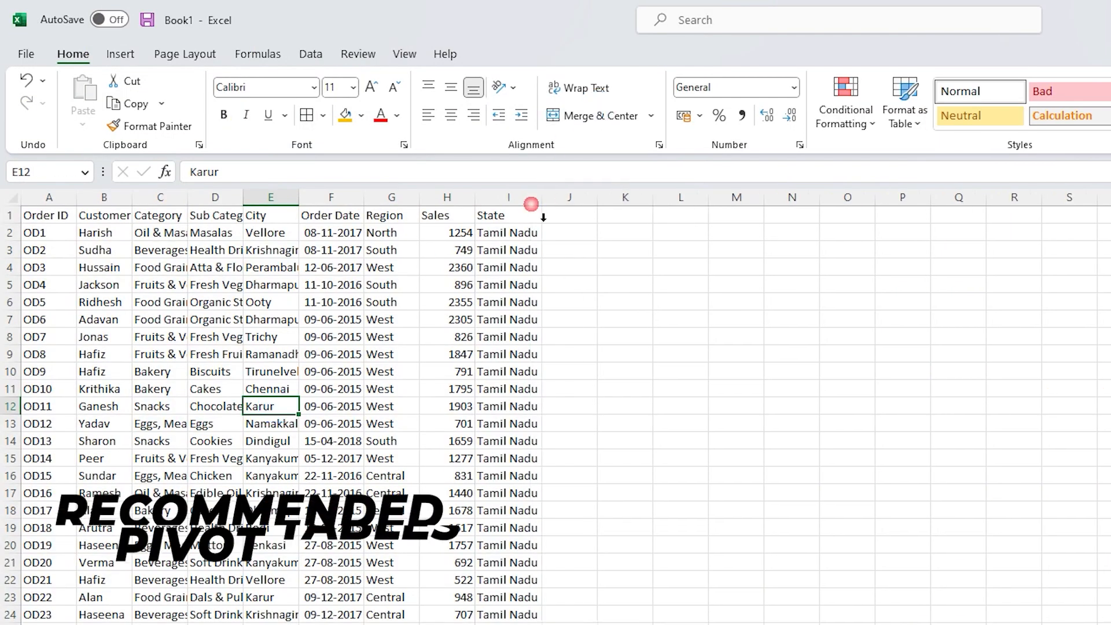
left_click(351, 395)
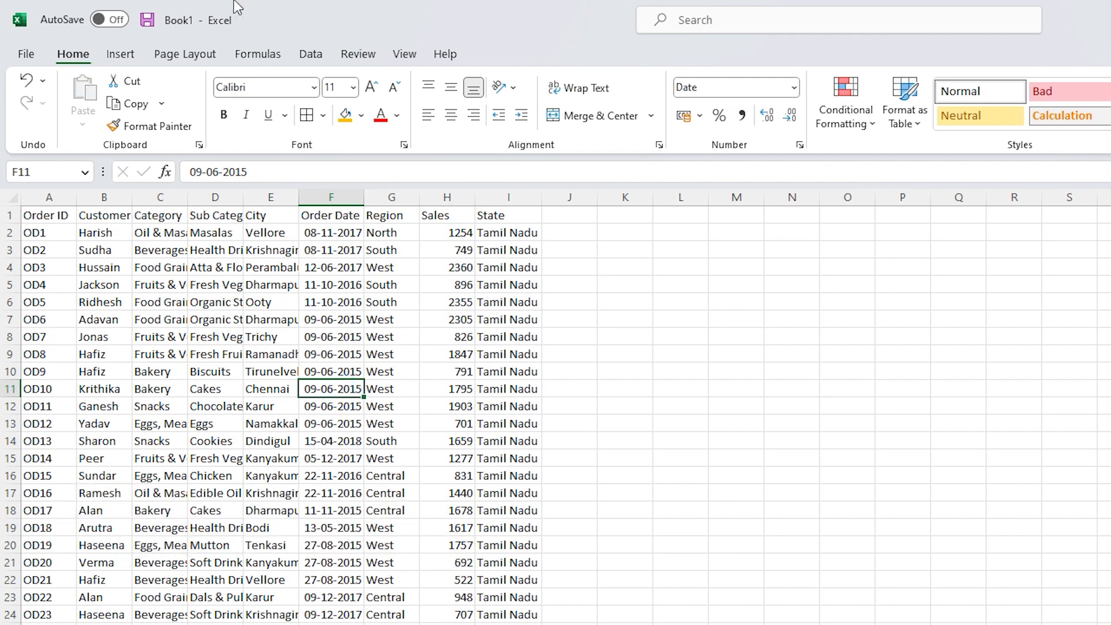
left_click(144, 57)
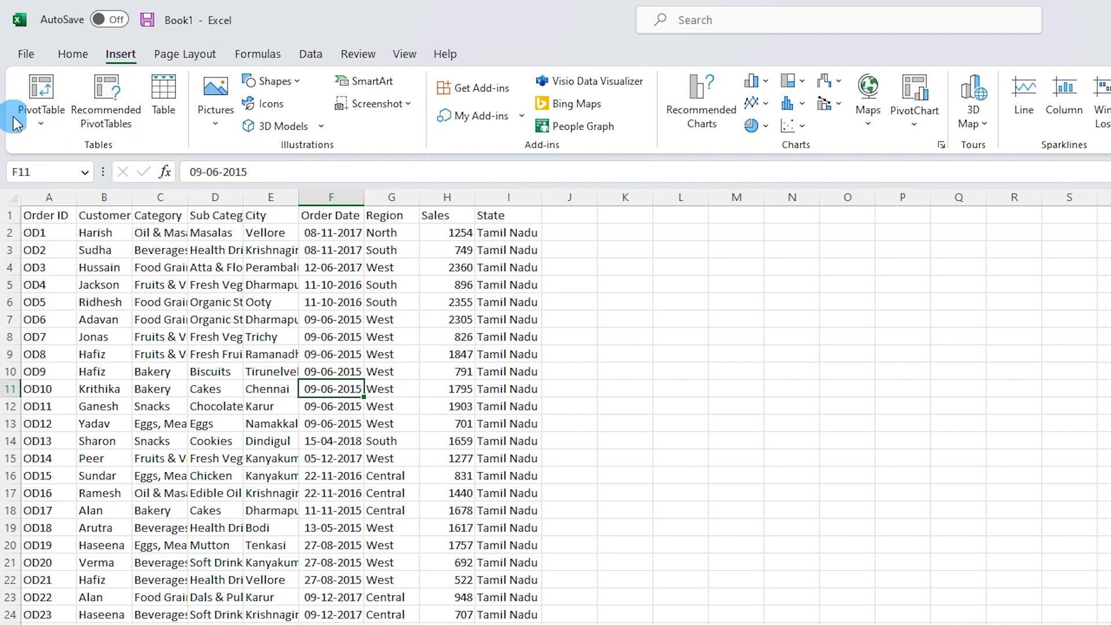
left_click(112, 120)
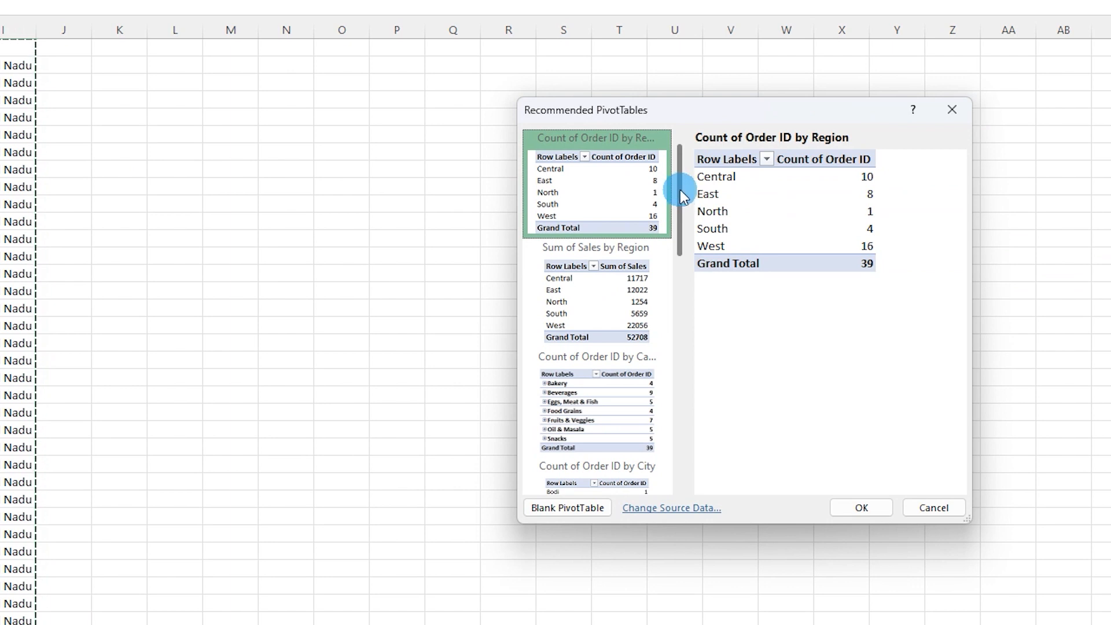
mouse_move(682, 195)
left_mouse_down()
mouse_move(684, 310)
mouse_move(678, 180)
left_mouse_up()
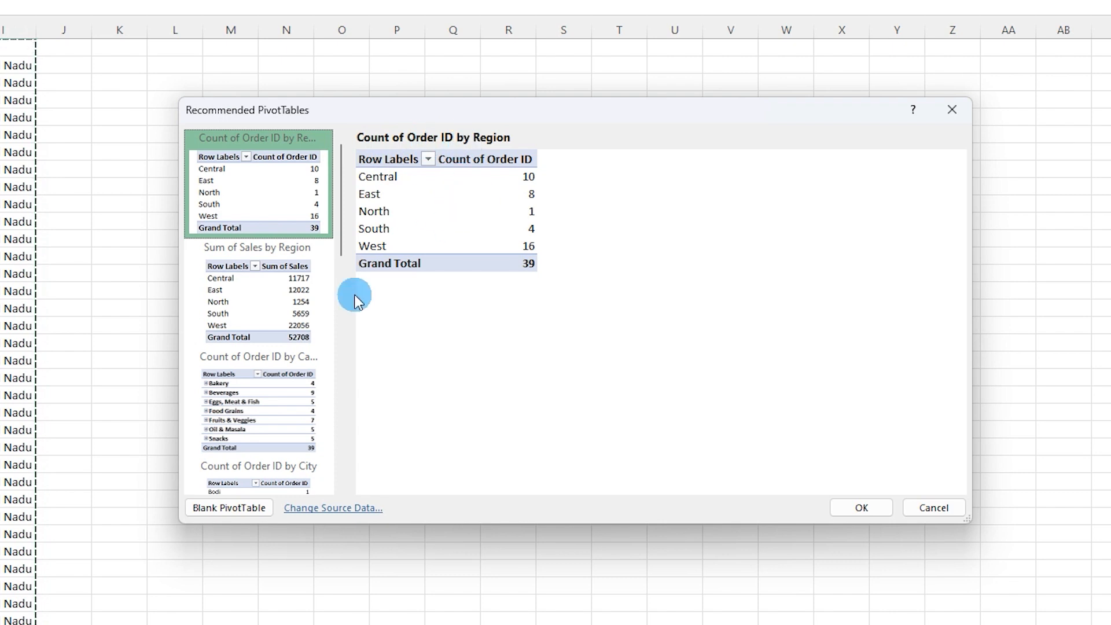
Compare the recommended PivotTables and insert the one showing Sum of Sales by Sub Category.
left_click(262, 313)
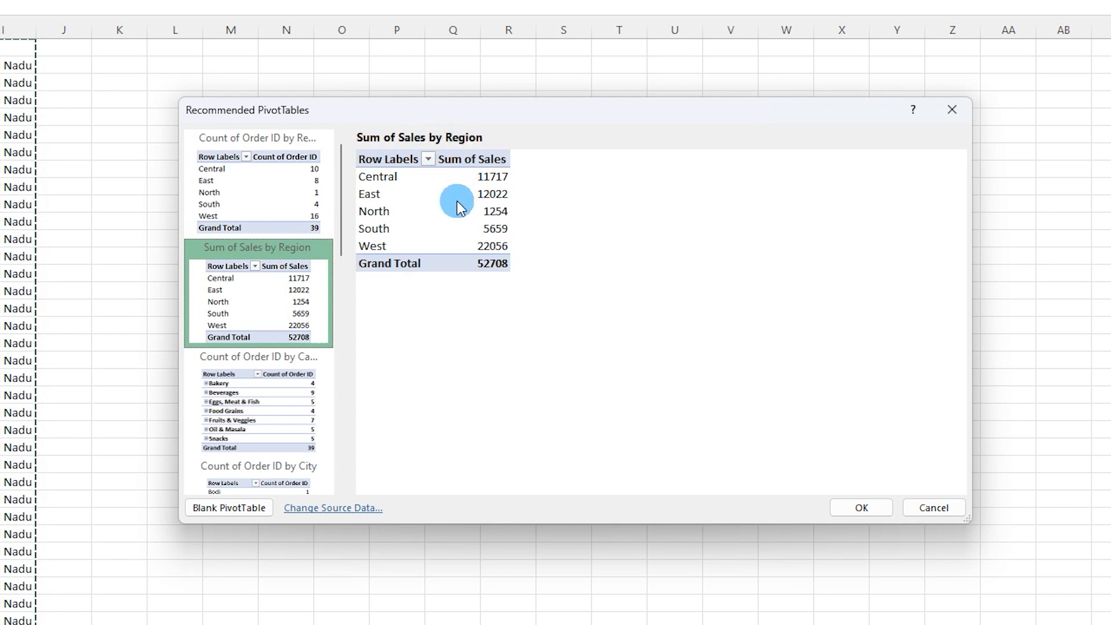
left_click(277, 400)
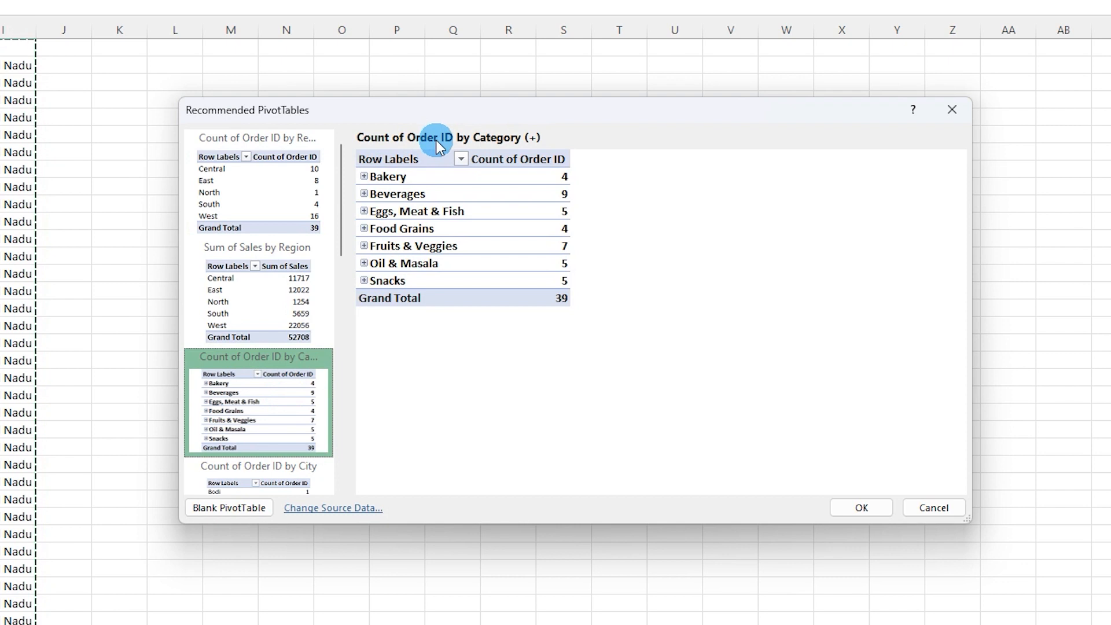
scroll(279, 344, "down", 6)
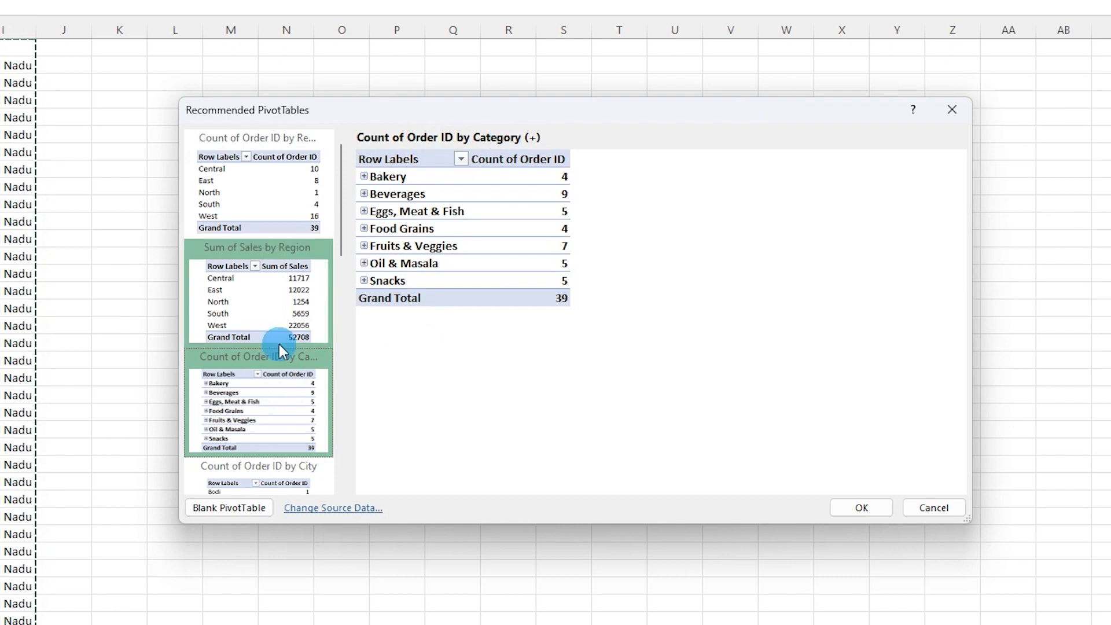
left_click_drag(344, 282, 342, 353)
left_click(238, 313)
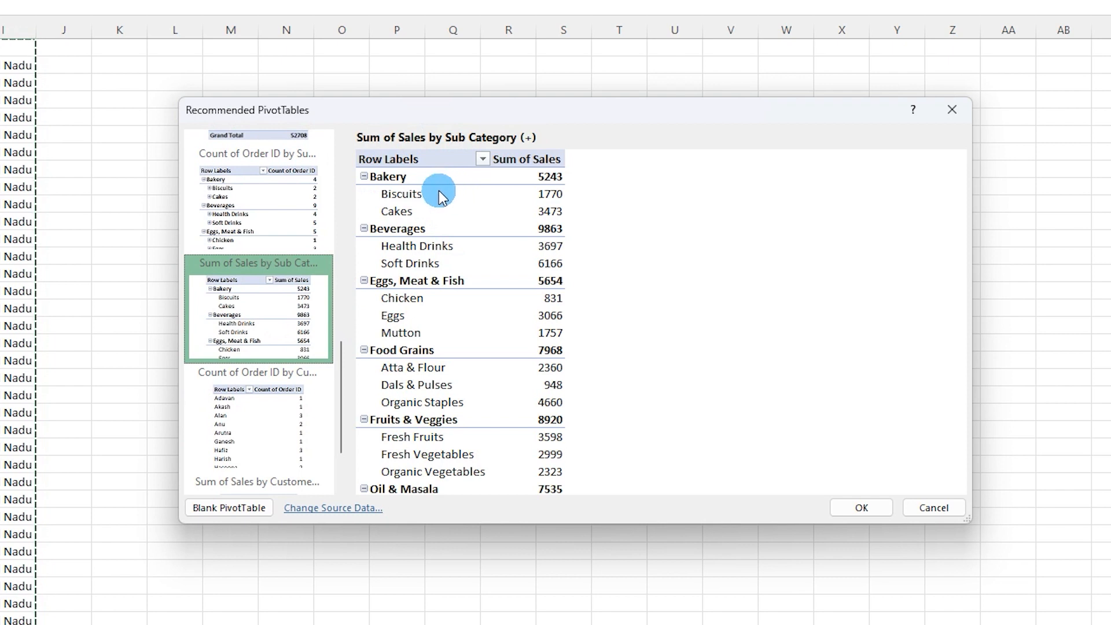
left_click(862, 509)
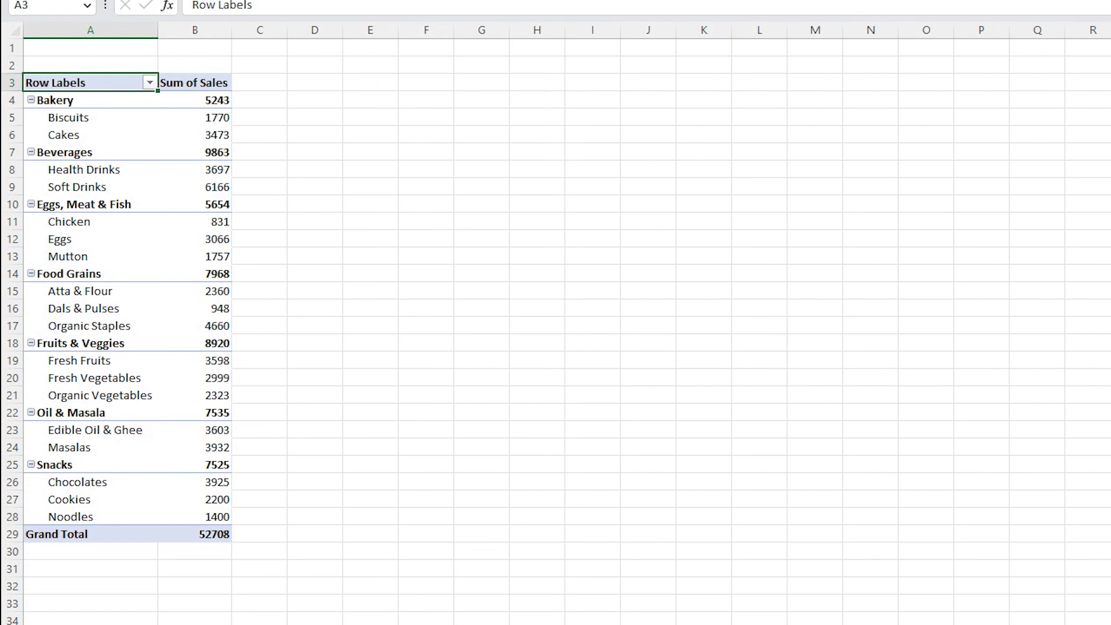
left_click(197, 256)
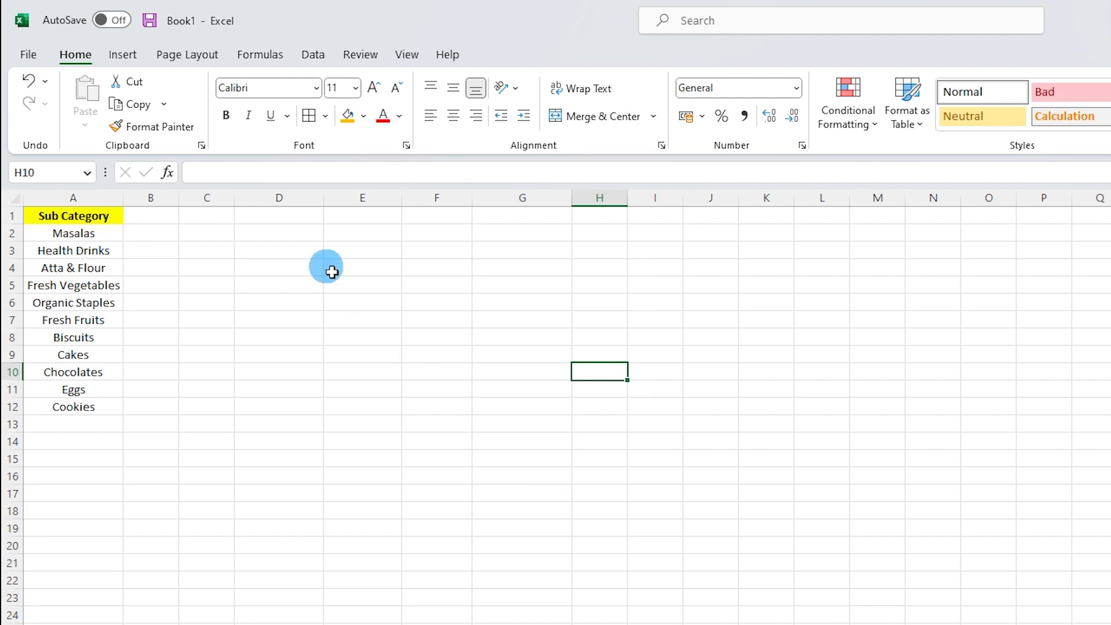
Enter the formula =WRAPCOLS(A2:A12,2) in cell D2 to wrap the sub categories into columns of two values.
left_click(318, 242)
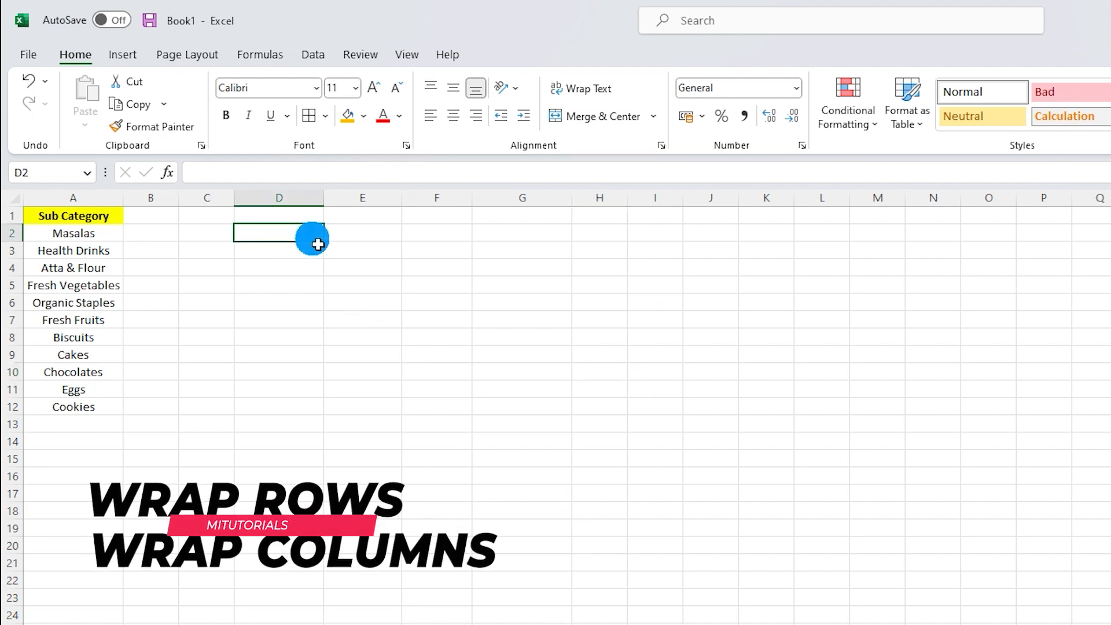
left_click(101, 243)
left_click_drag(102, 243, 106, 407)
left_click(294, 244)
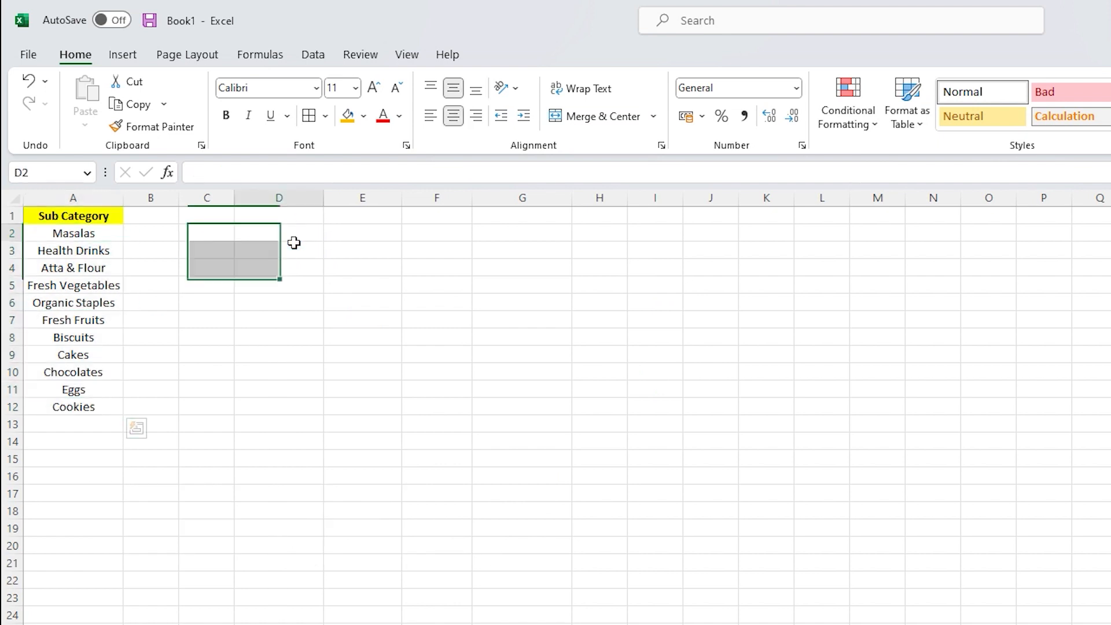
type("=w")
type("rap")
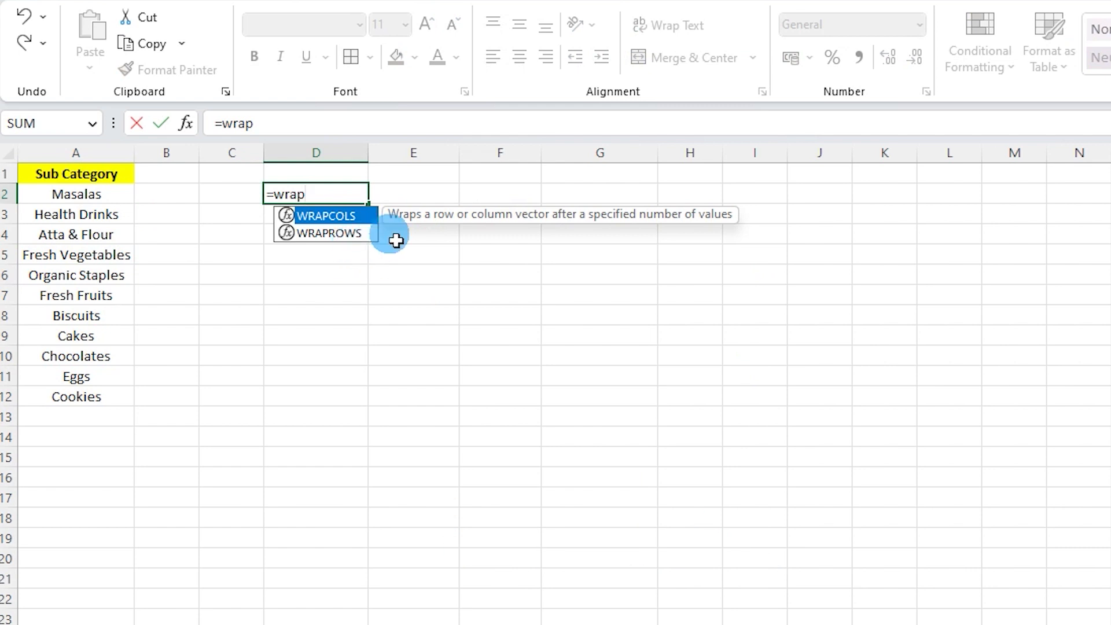
key("Tab")
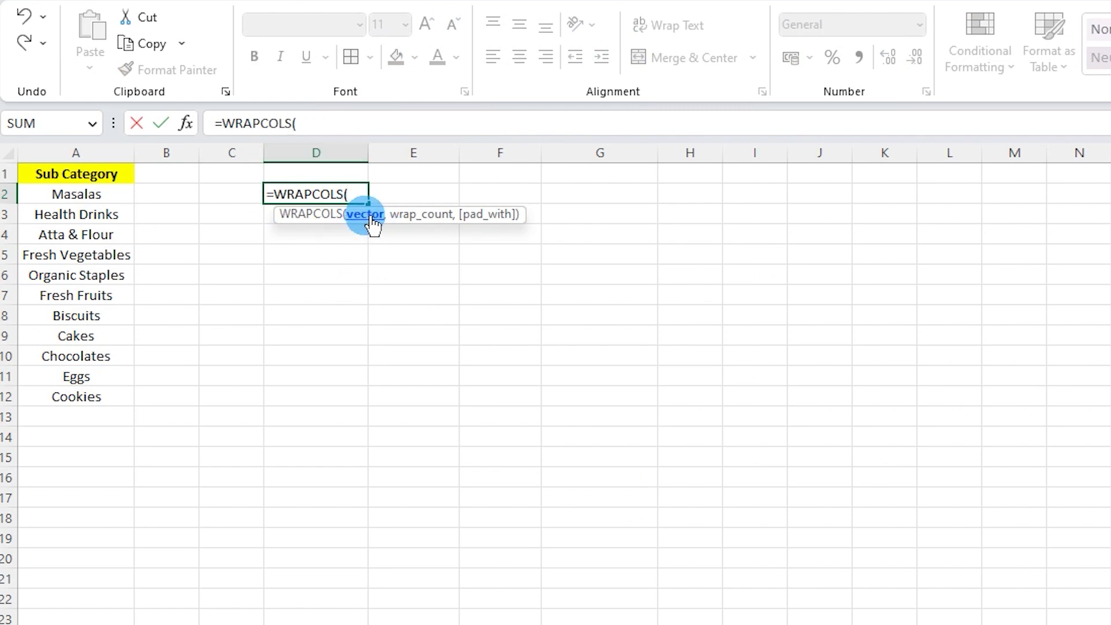
left_click_drag(113, 194, 101, 399)
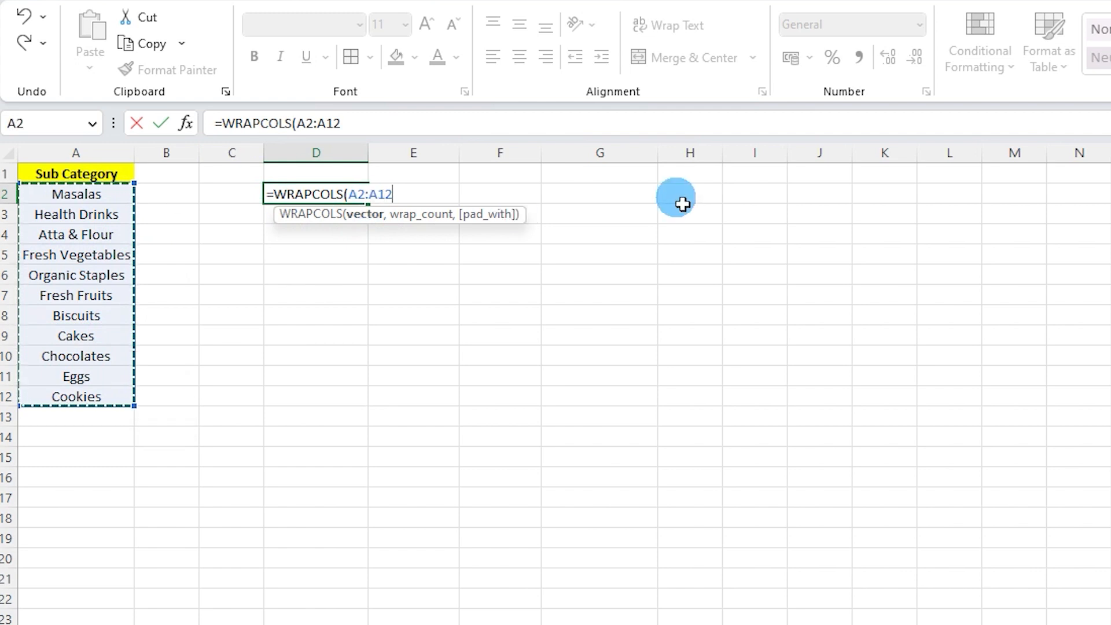
type(",")
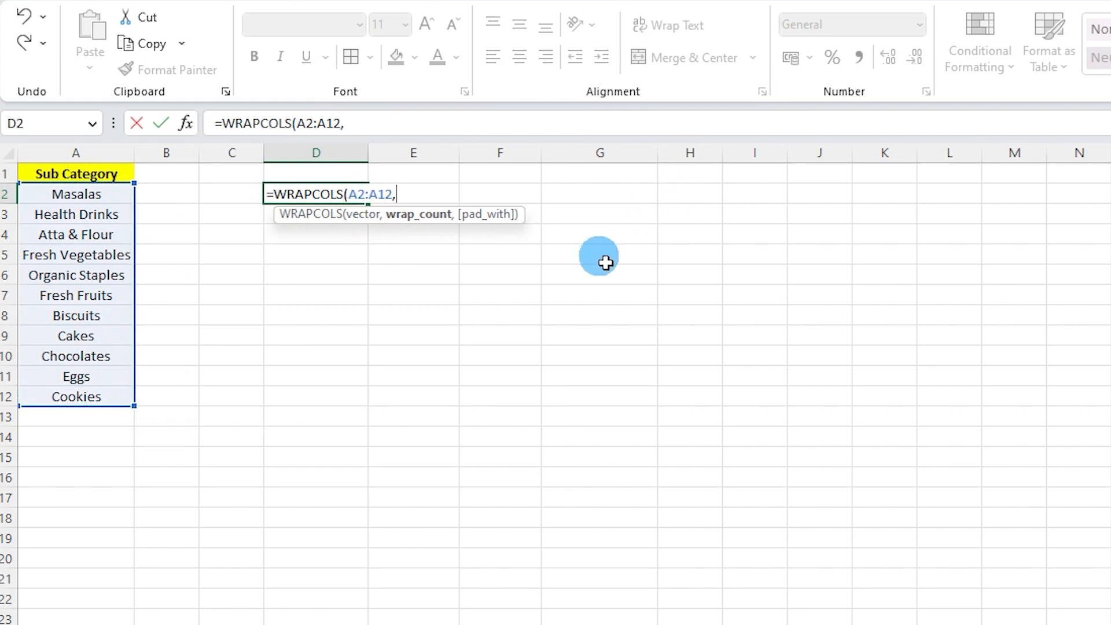
type("2")
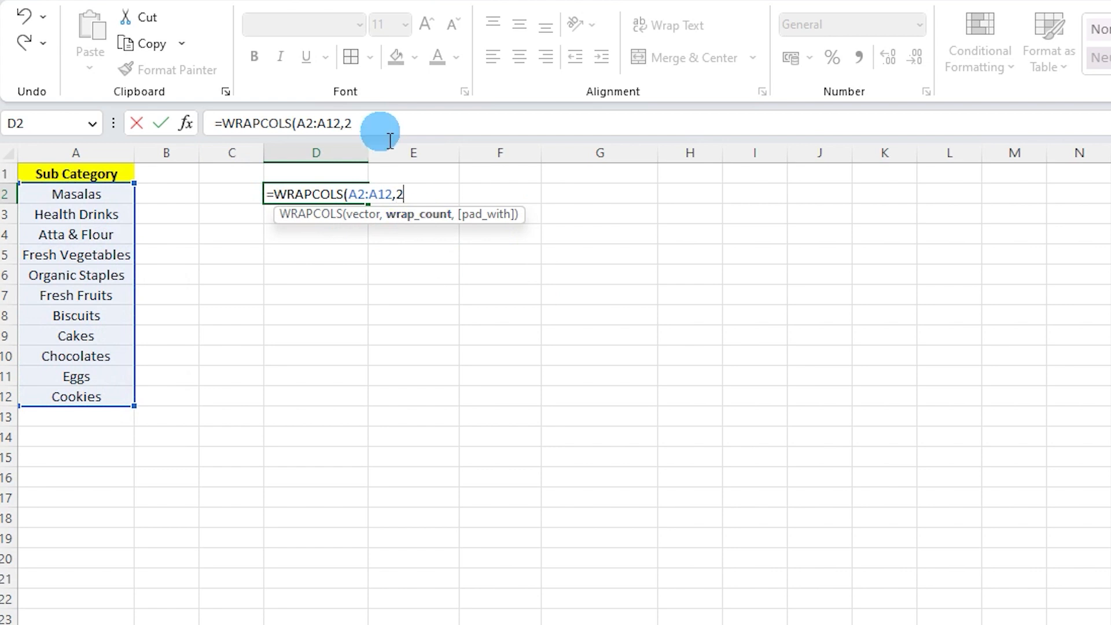
left_click(408, 125)
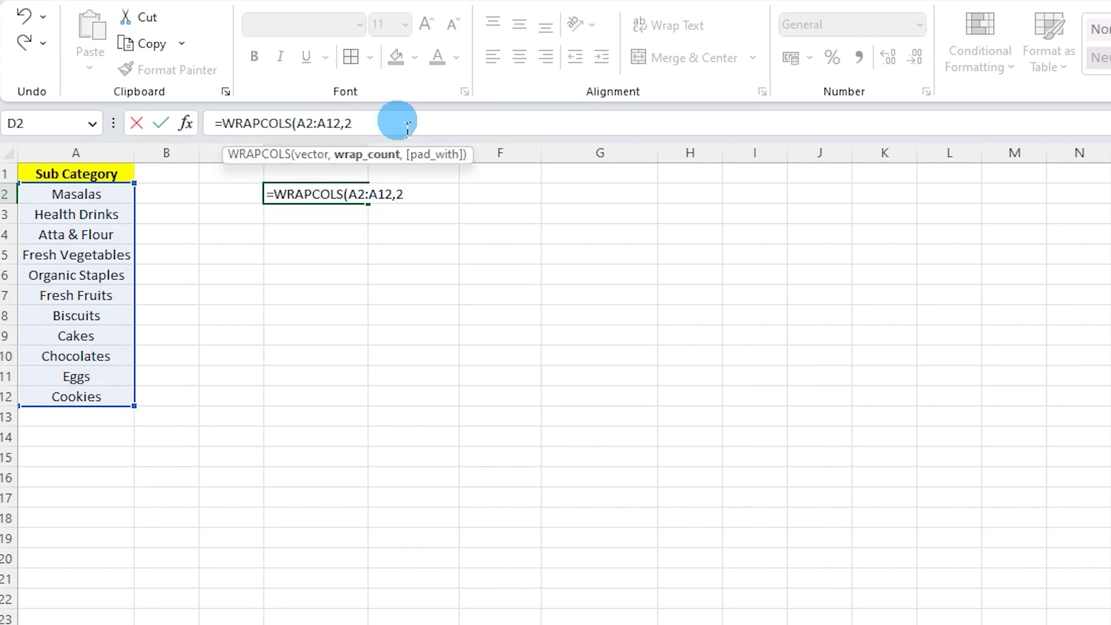
type(")")
key("Return")
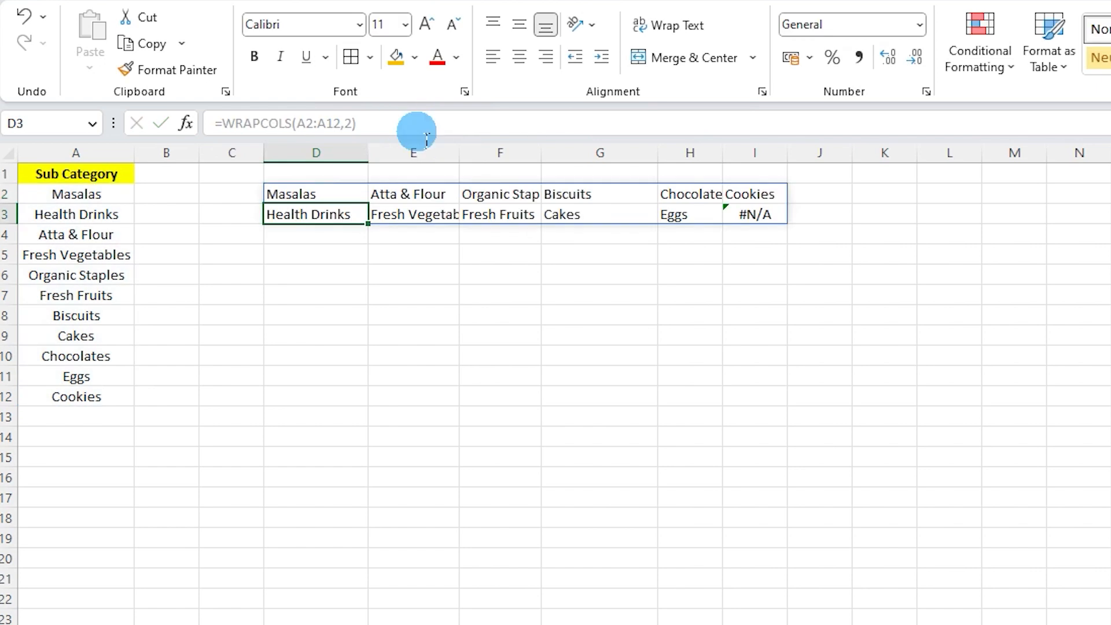
key("Up")
left_click(351, 124)
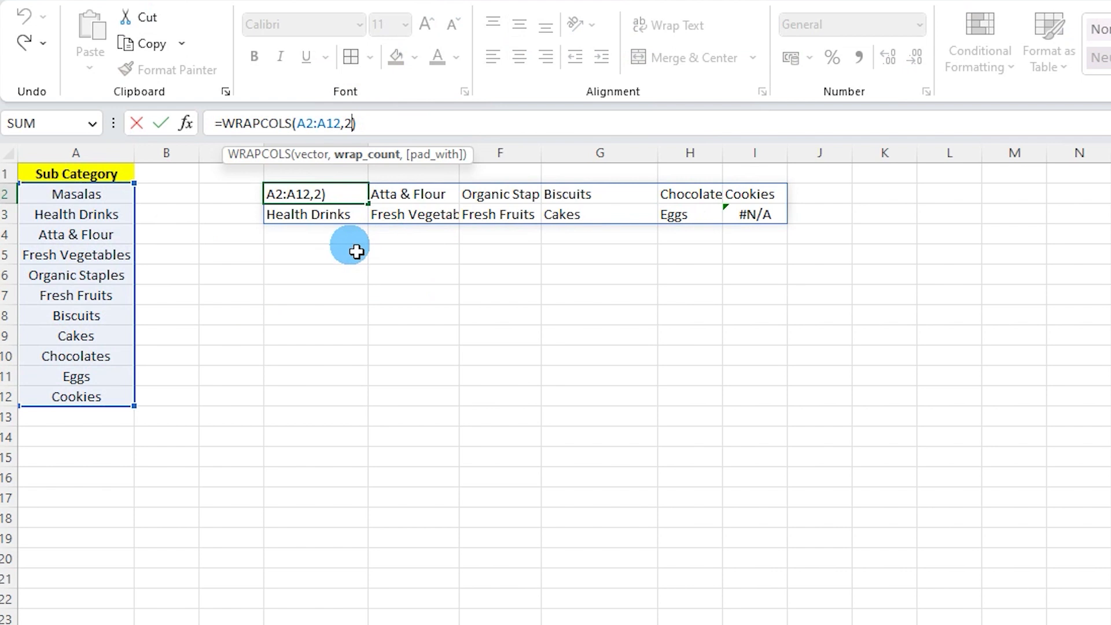
key("Escape")
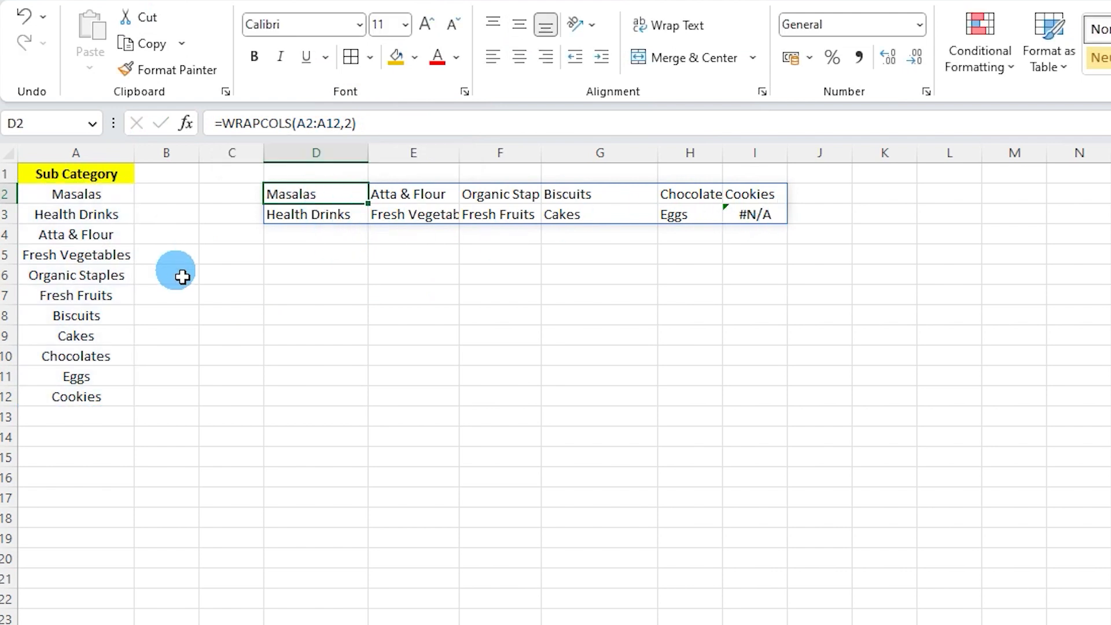
Add an empty string "" as the pad_with argument of the WRAPCOLS formula in D2.
left_click_drag(87, 196, 107, 402)
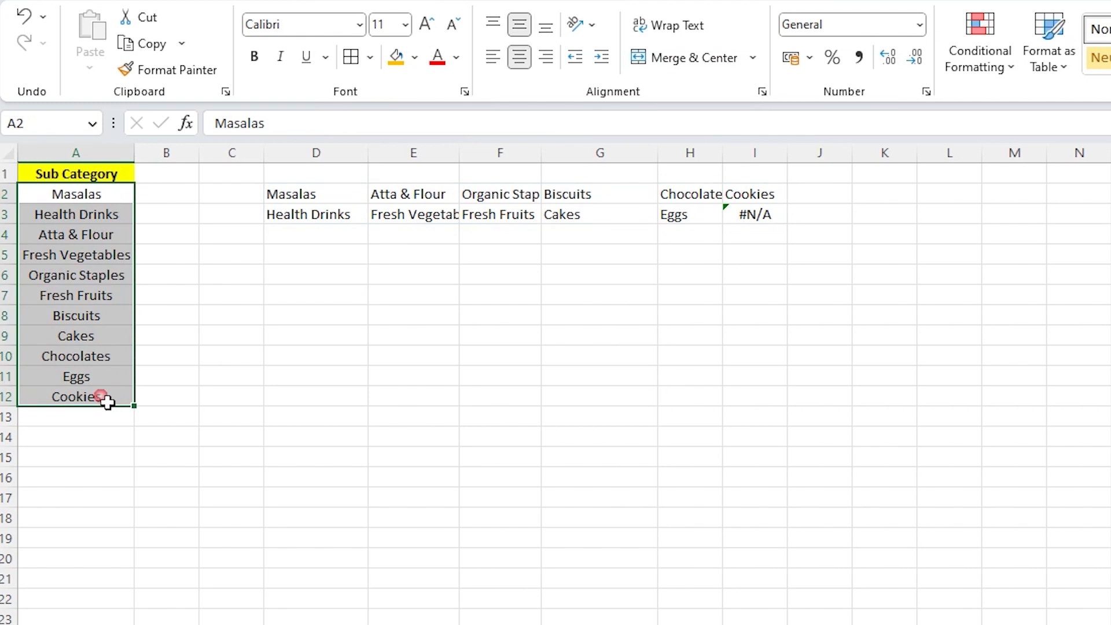
left_click(750, 219)
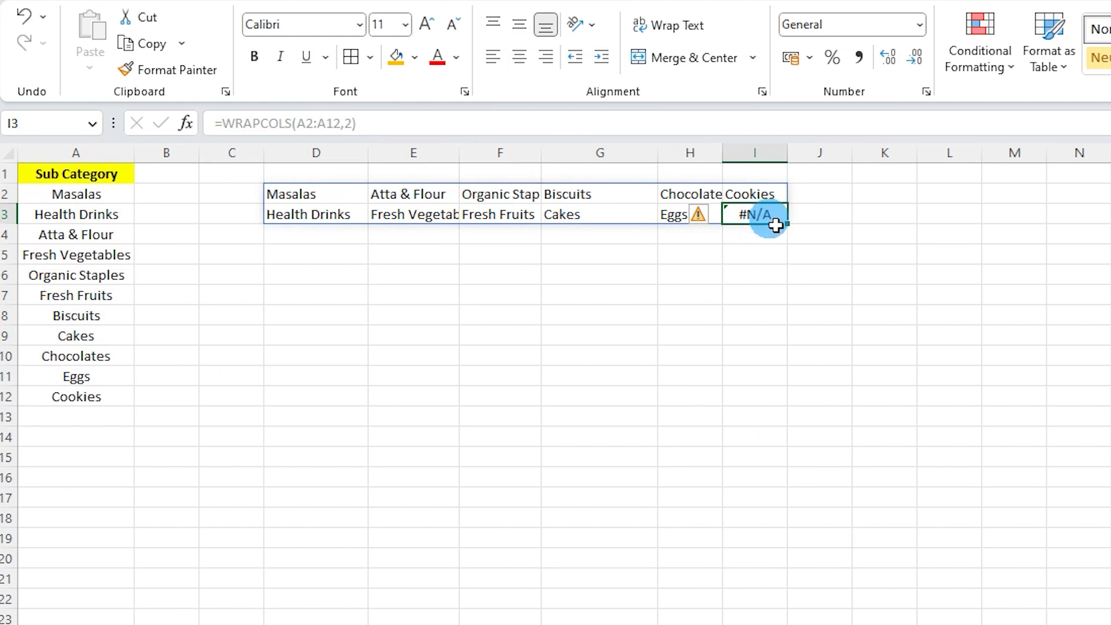
left_click(401, 124)
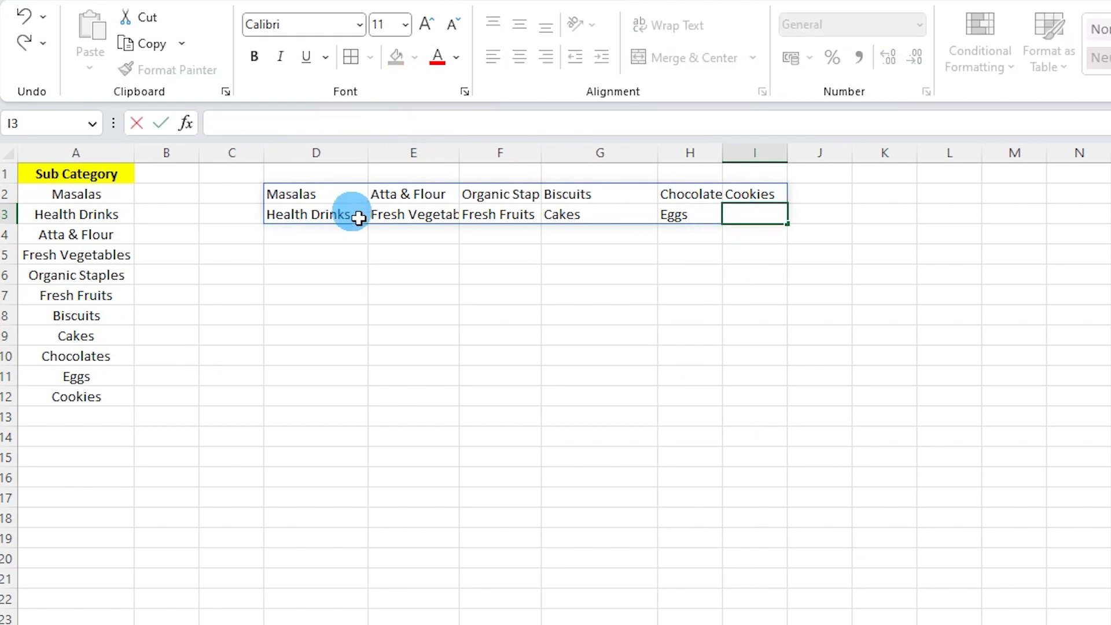
left_click(354, 197)
left_click(375, 125)
key("Left")
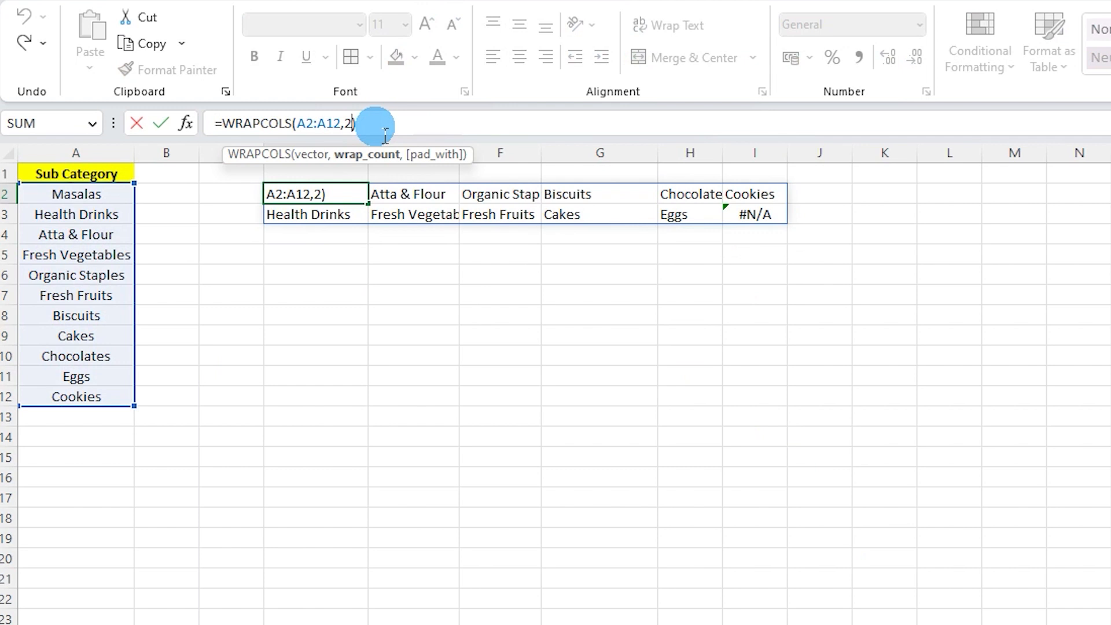
type(",")
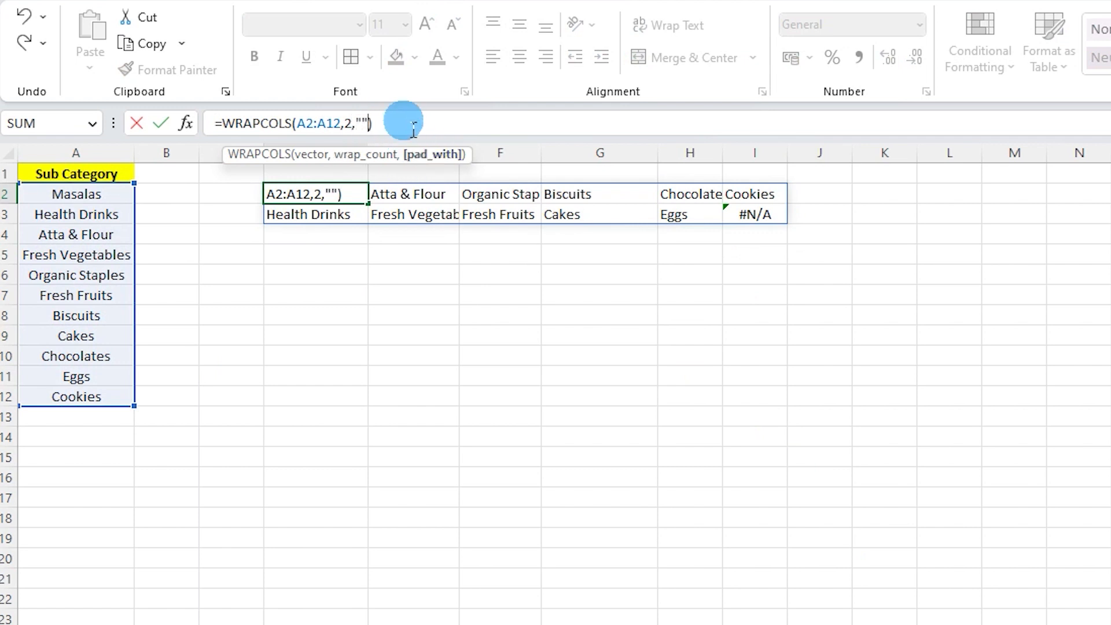
type("\"\"")
key("Return")
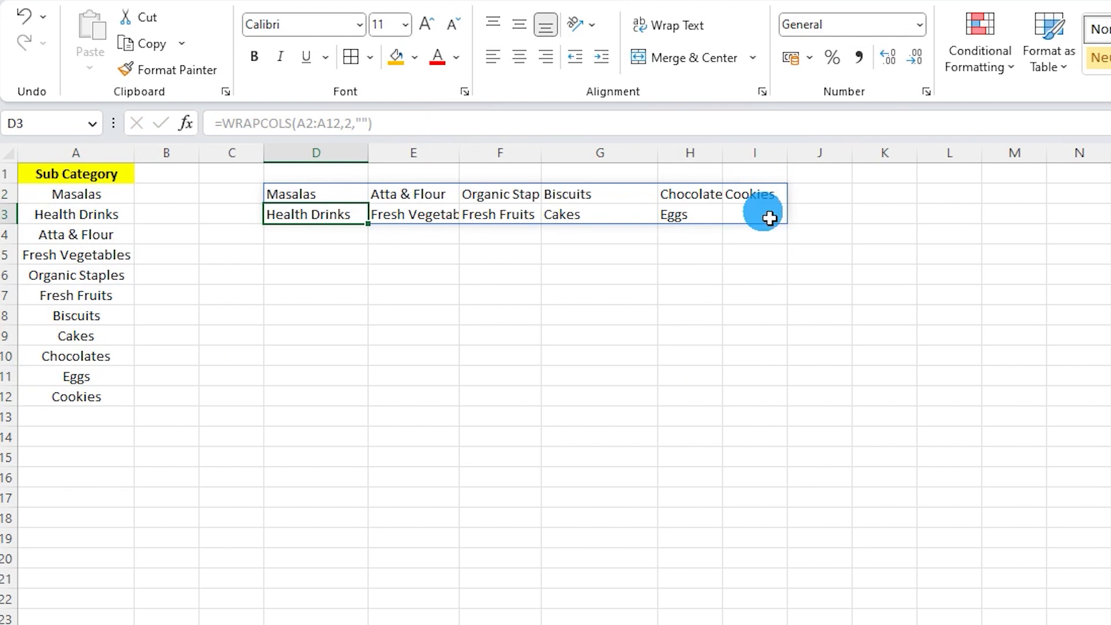
Change the pad_with argument of the WRAPCOLS formula in D2 to "-".
left_click(765, 218)
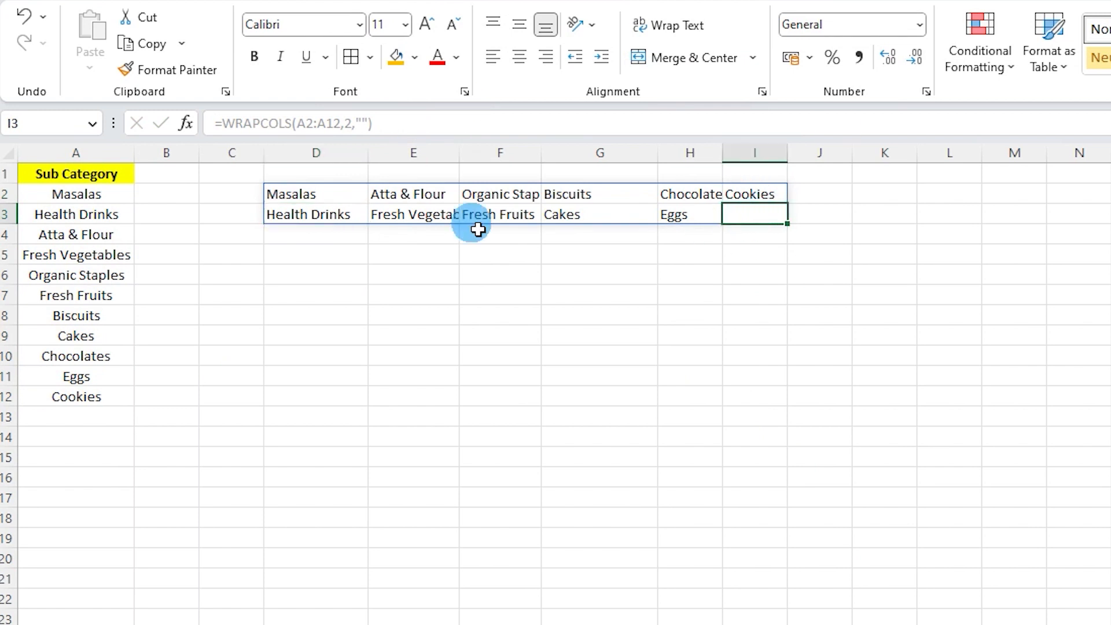
left_click(290, 197)
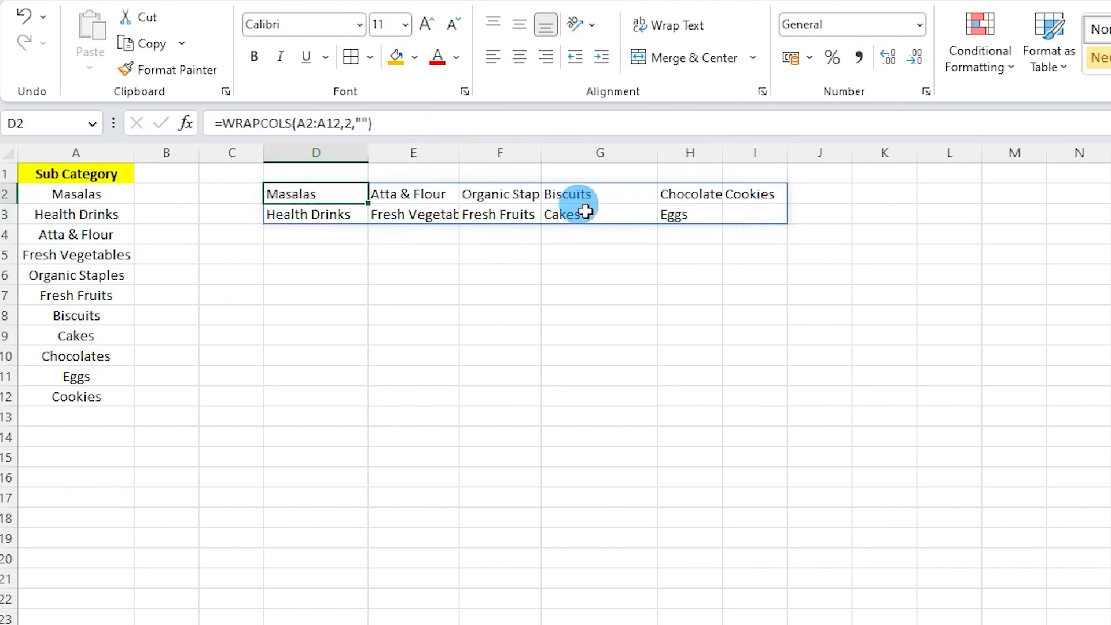
left_click(364, 123)
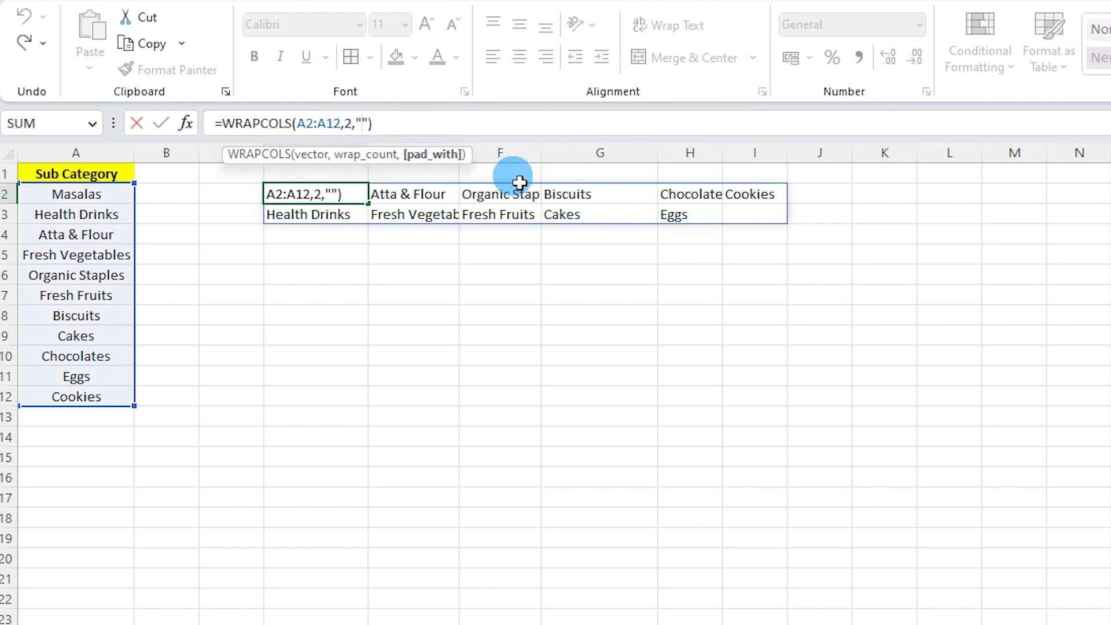
type("-")
key("Return")
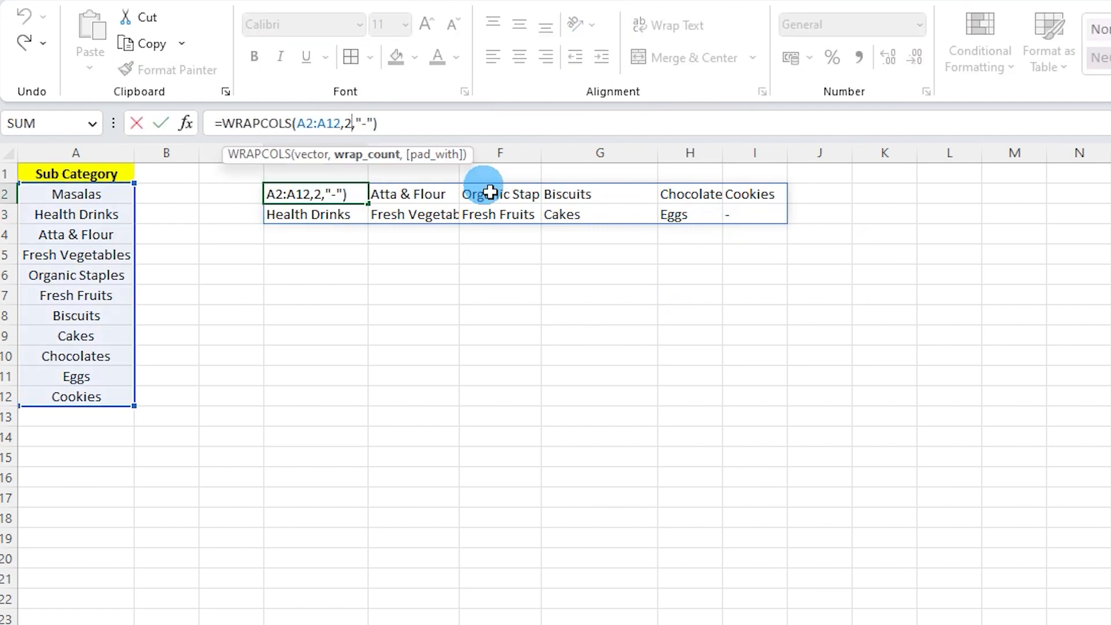
Set the wrap count of the WRAPCOLS formula in D2 to 1.
key("Escape")
left_click(354, 124)
key("BackSpace")
type("1")
key("Return")
left_click(471, 334)
Change the wrap count of the WRAPCOLS formula in D2 to 4.
left_click(280, 201)
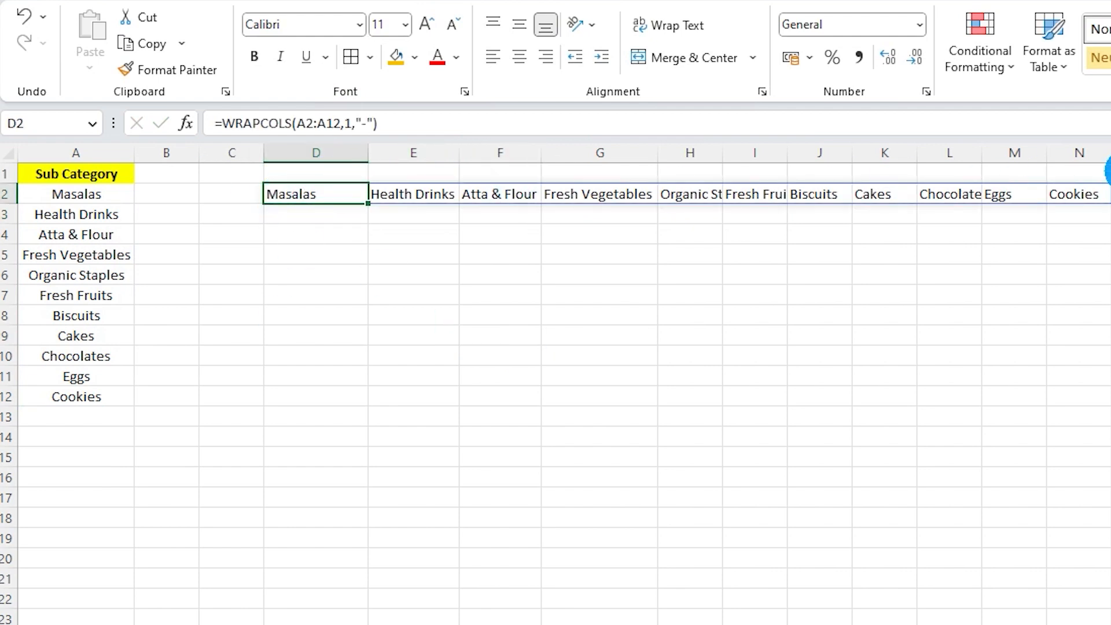
left_click(324, 122)
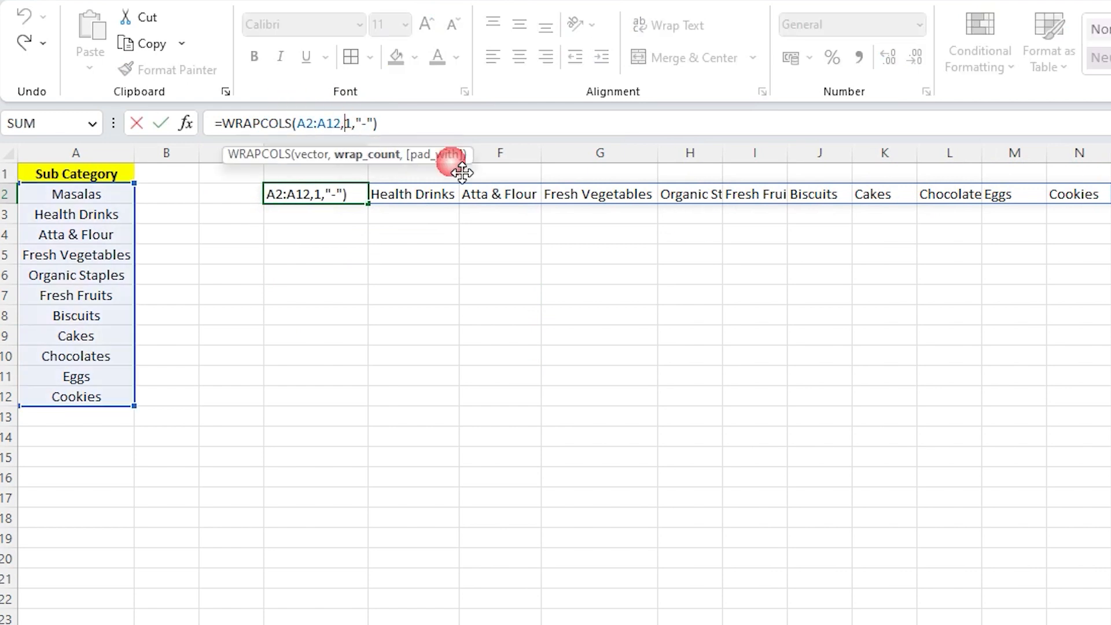
key("Return")
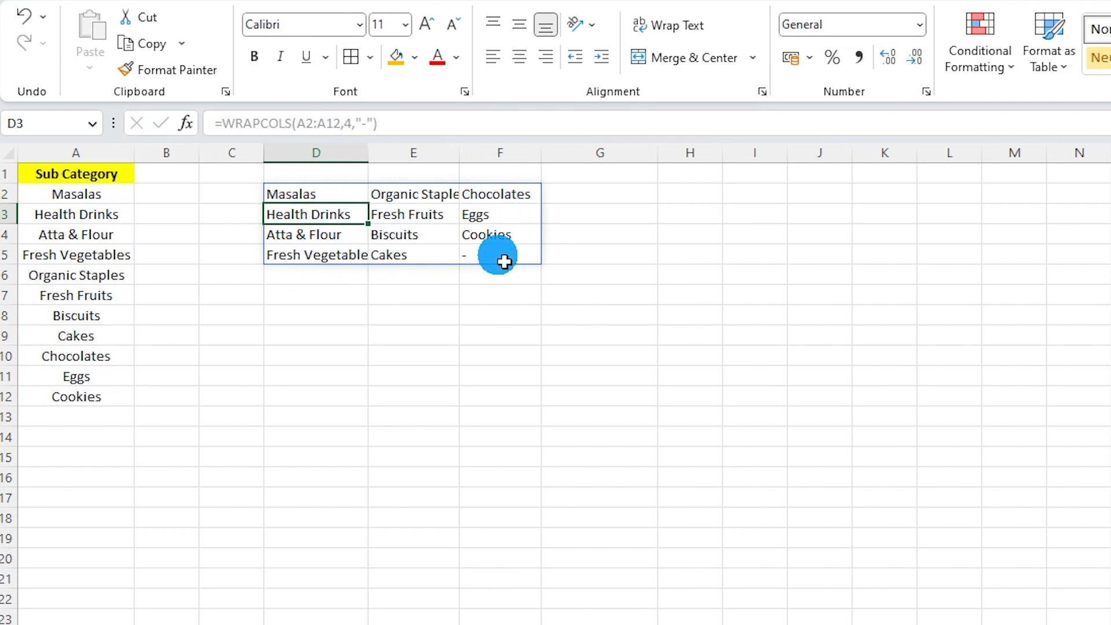
left_click(310, 340)
left_click(307, 204)
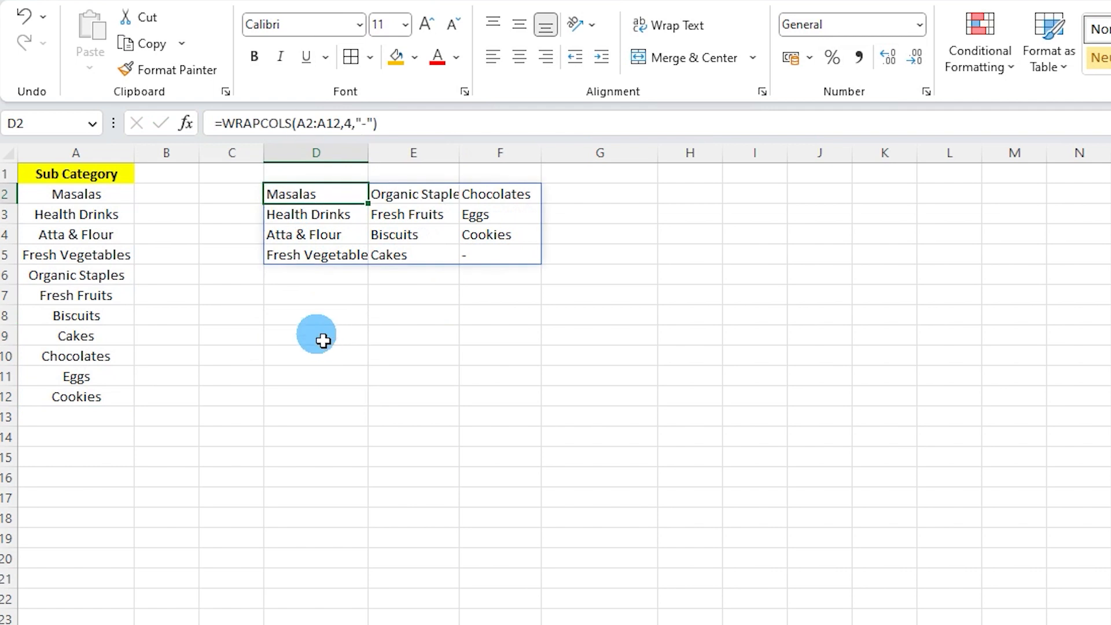
Enter the formula =WRAPROWS(A2:A12,2) in cell D8 to wrap the sub categories into rows of two values.
left_click(318, 317)
type("=wrap")
key("Down")
key("Tab")
left_click(97, 200)
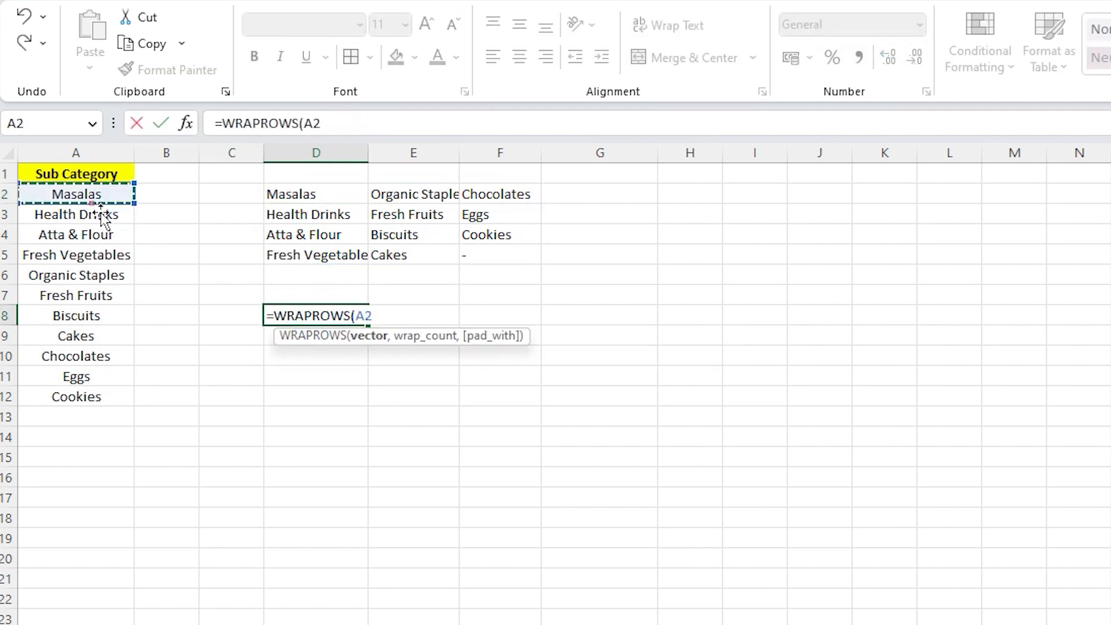
left_click_drag(104, 216, 101, 406)
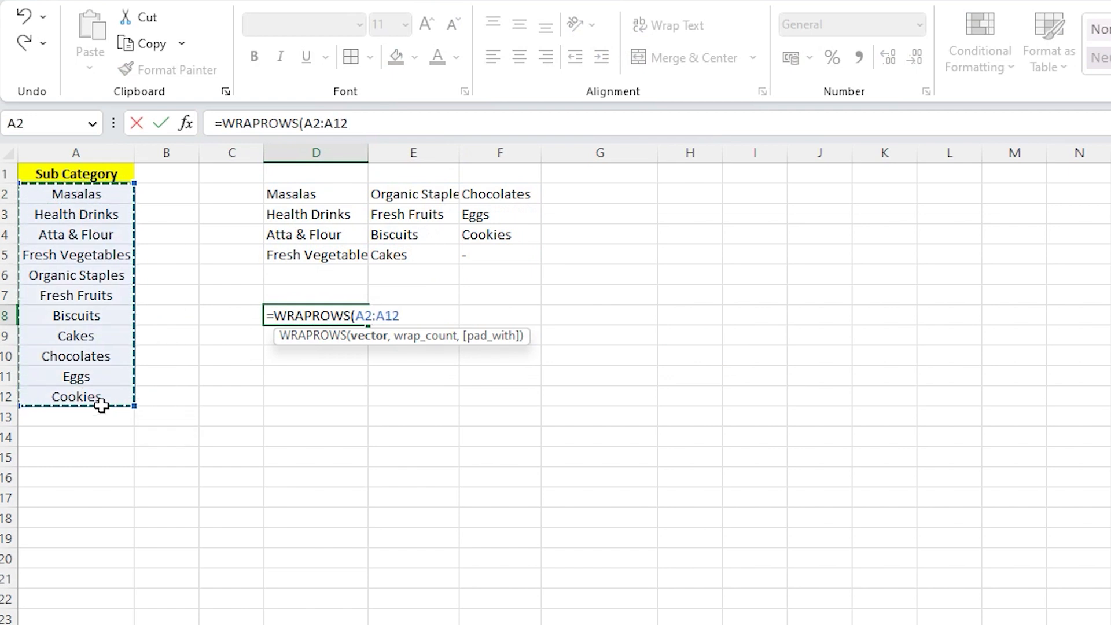
type(",")
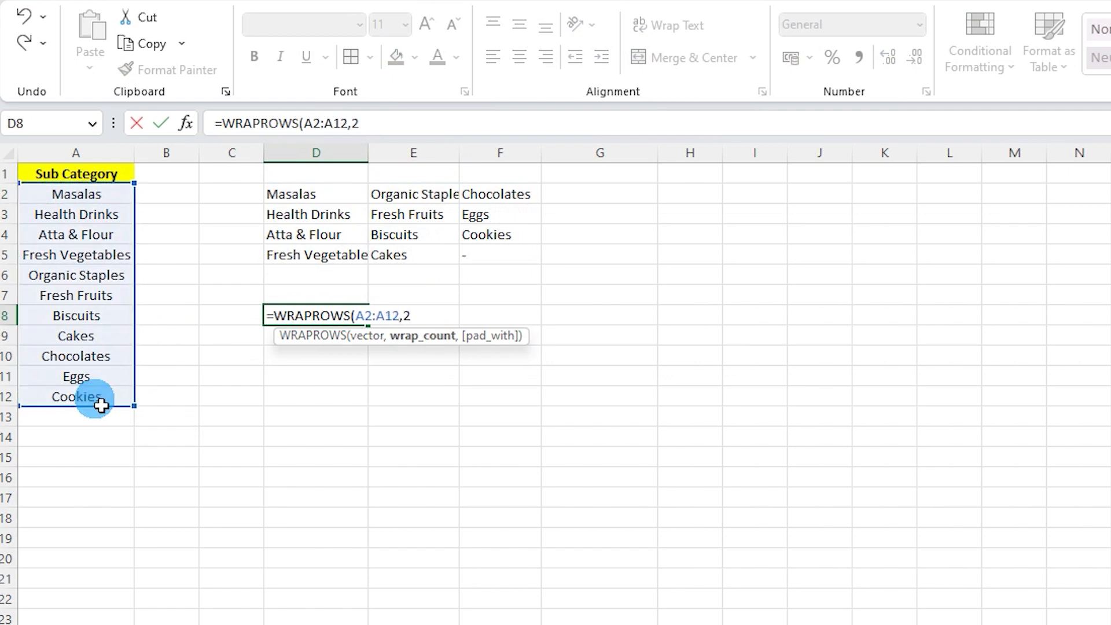
type("2")
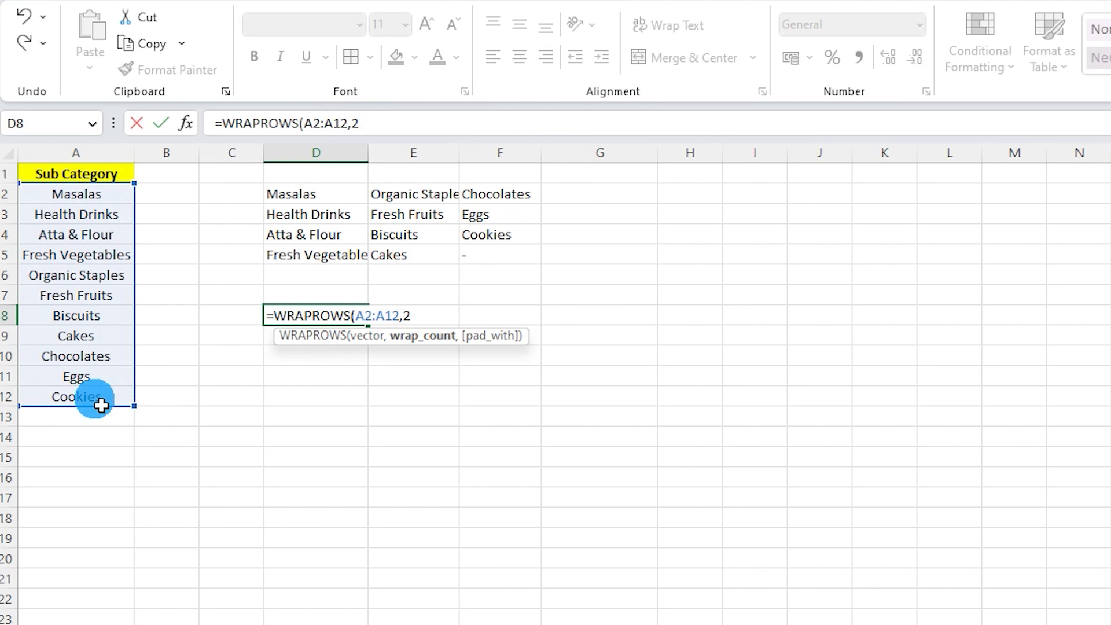
type(")")
key("Return")
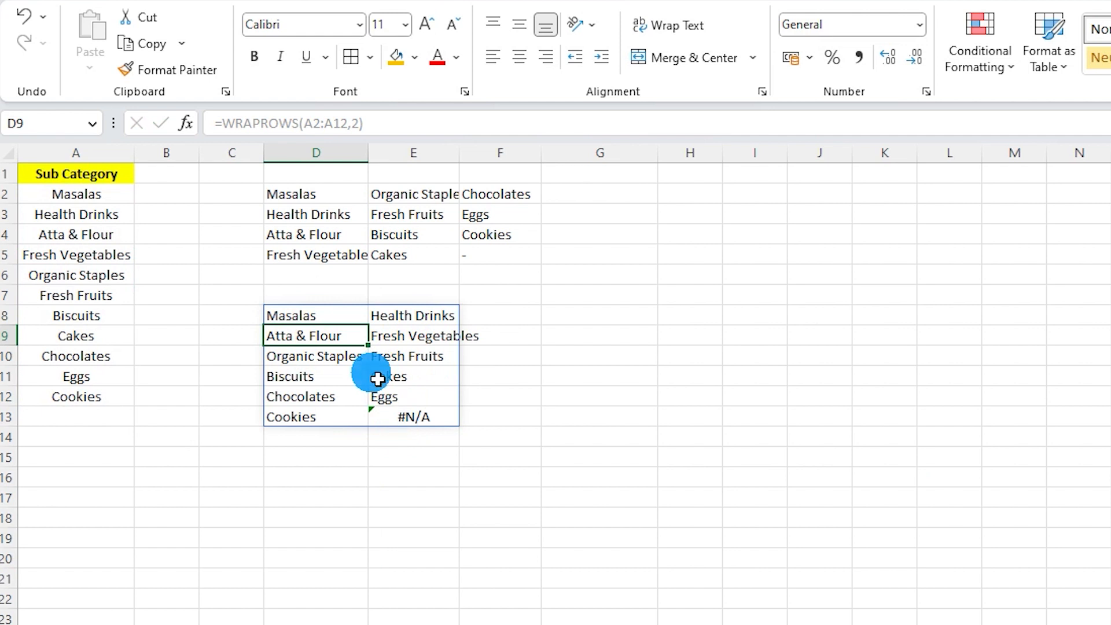
Set the wrap count of the WRAPROWS formula in D8 to 1.
left_click(327, 313)
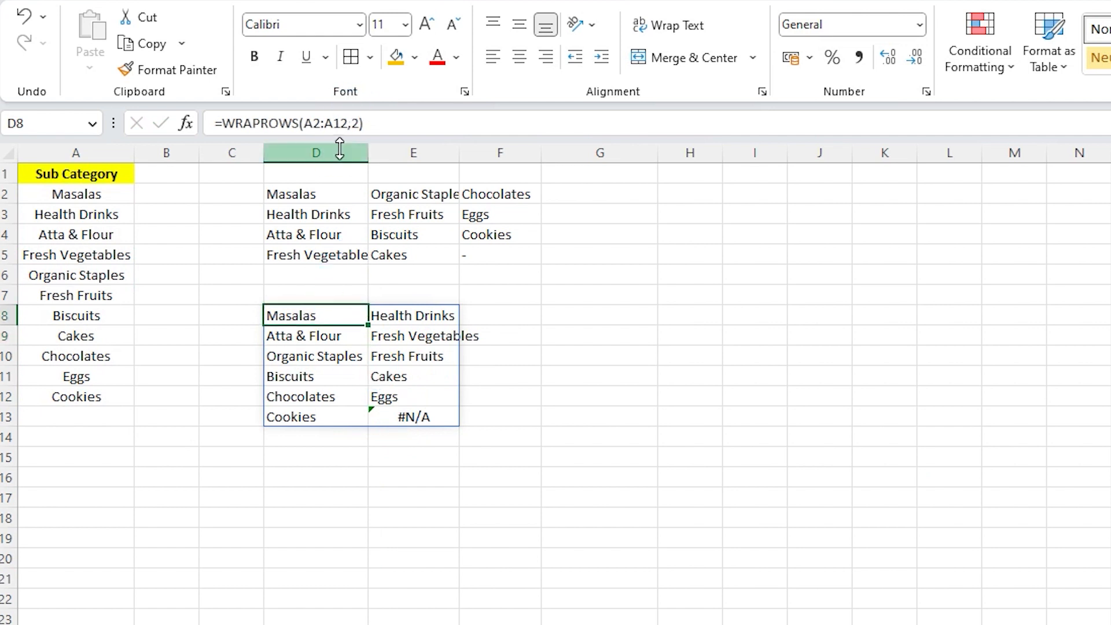
left_click(361, 129)
type("1")
key("Return")
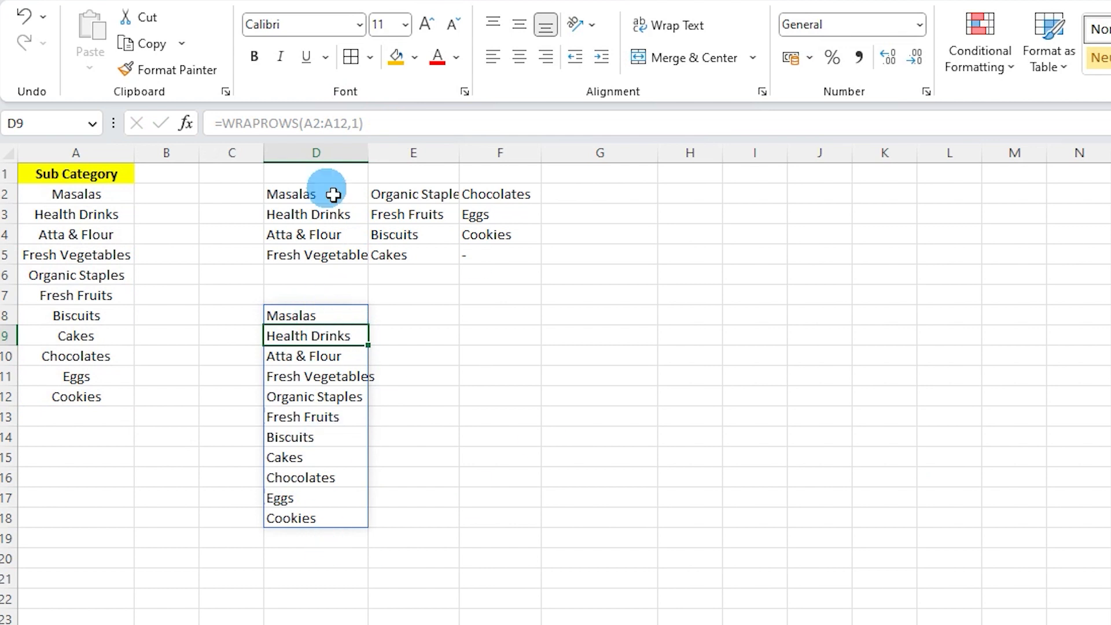
Change the wrap count of the WRAPROWS formula in D8 to 4.
key("Up")
left_click(359, 124)
key("BackSpace")
type("4")
key("Return")
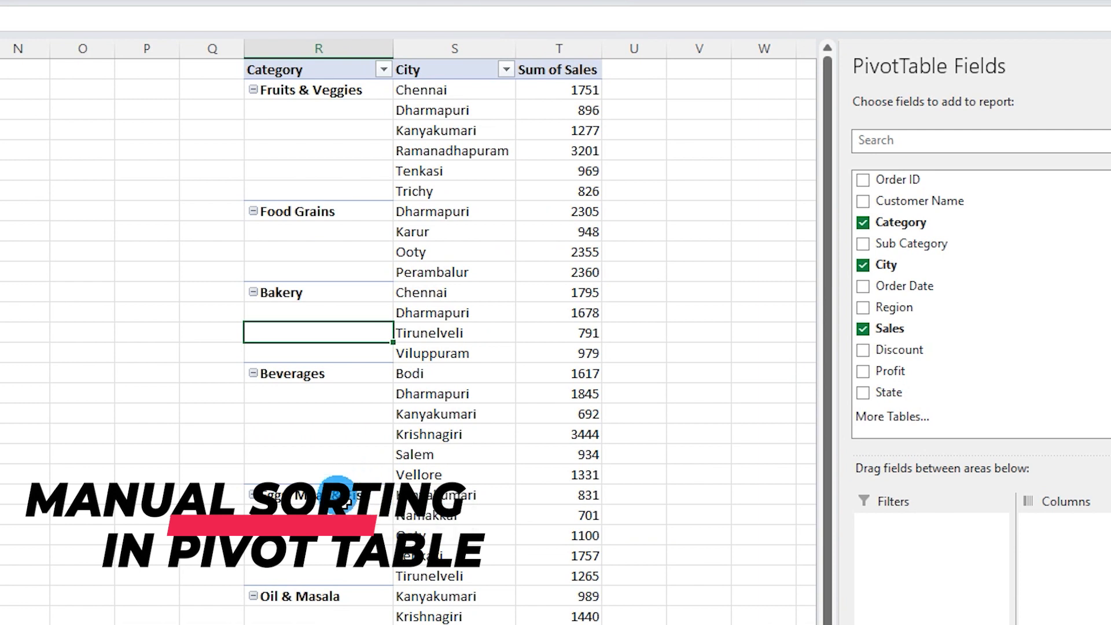
Move the Eggs, Meat & Fish category to the beginning of the PivotTable.
left_click(350, 496)
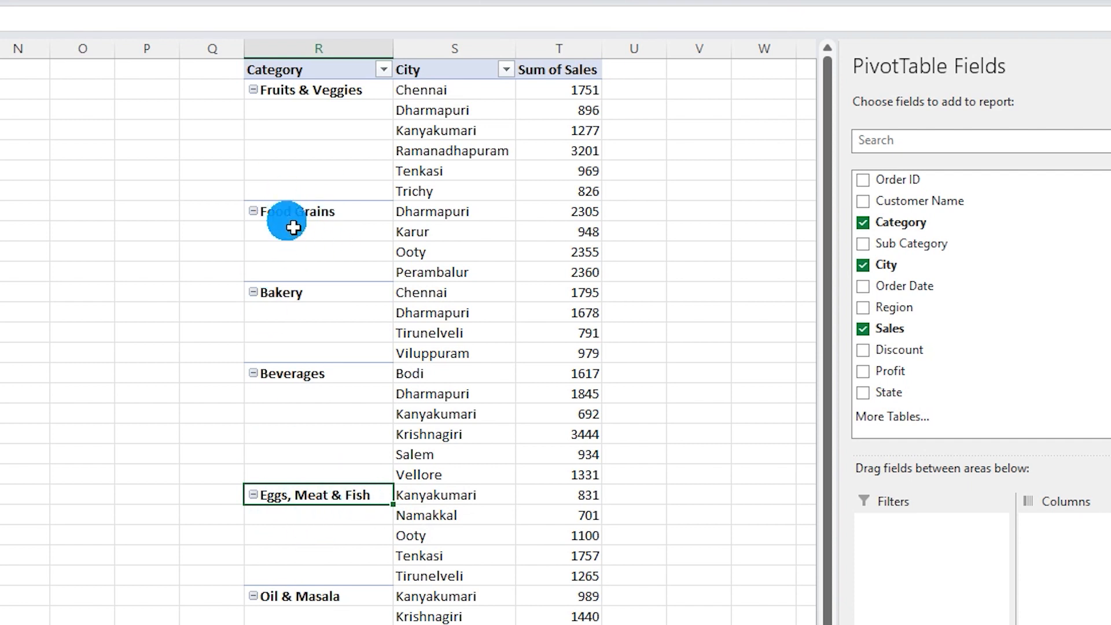
right_click(350, 497)
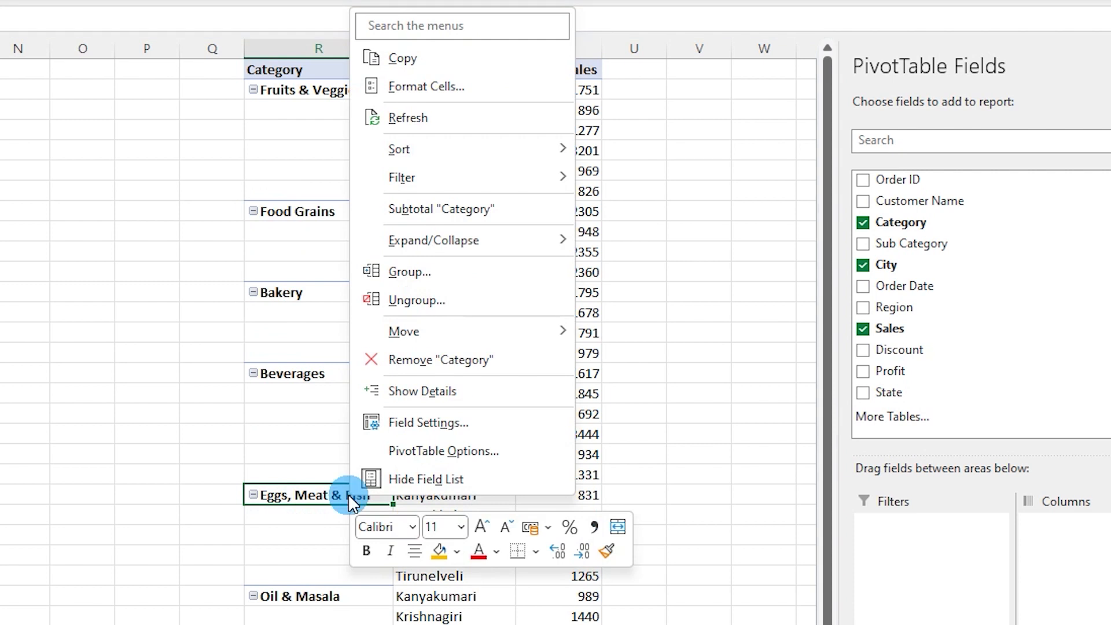
mouse_move(420, 334)
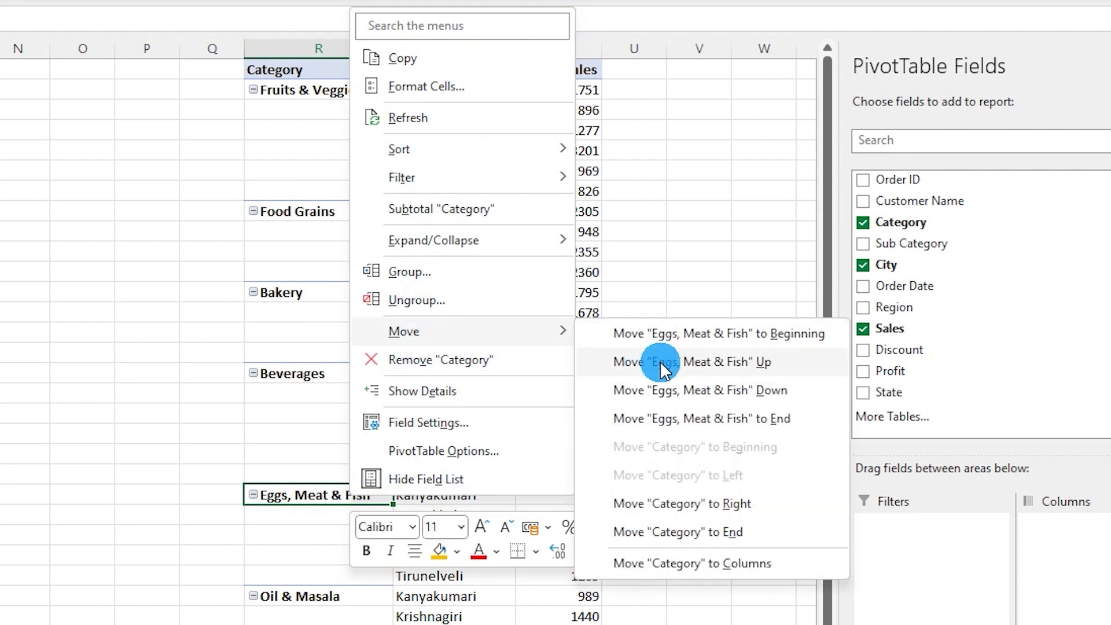
left_click(679, 342)
Move the Eggs, Meat & Fish category down from the beginning of the PivotTable.
right_click(312, 91)
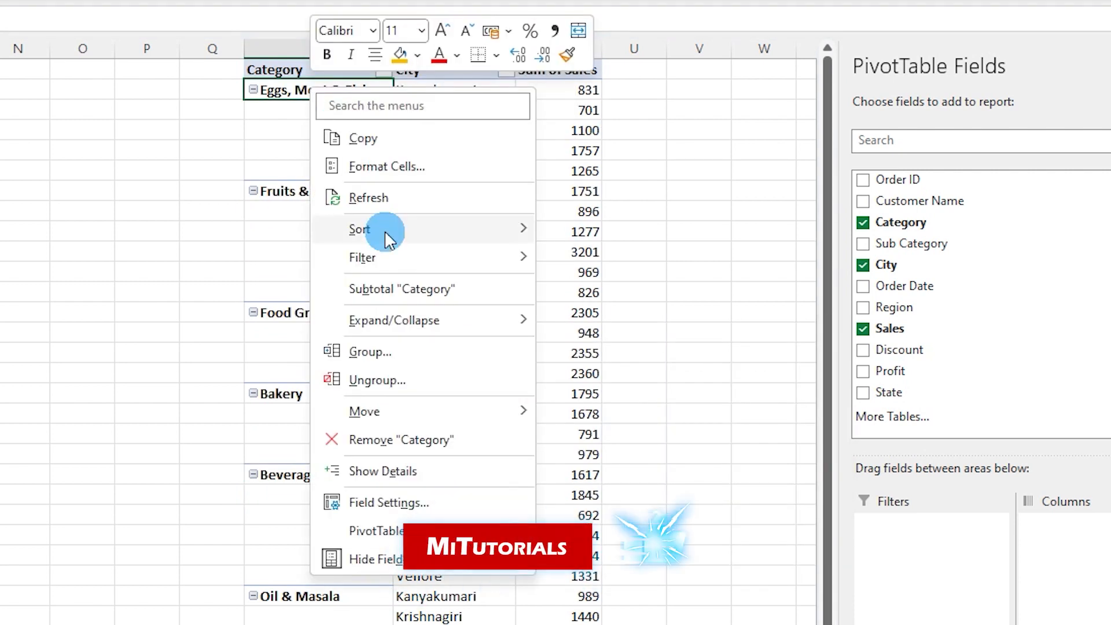
mouse_move(404, 414)
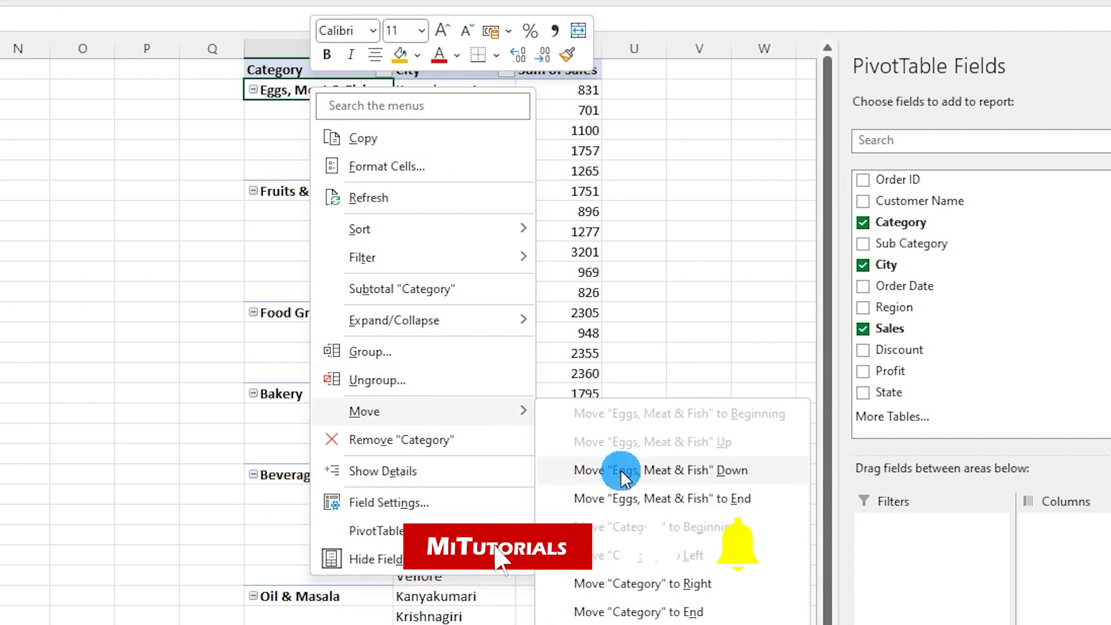
left_click(622, 472)
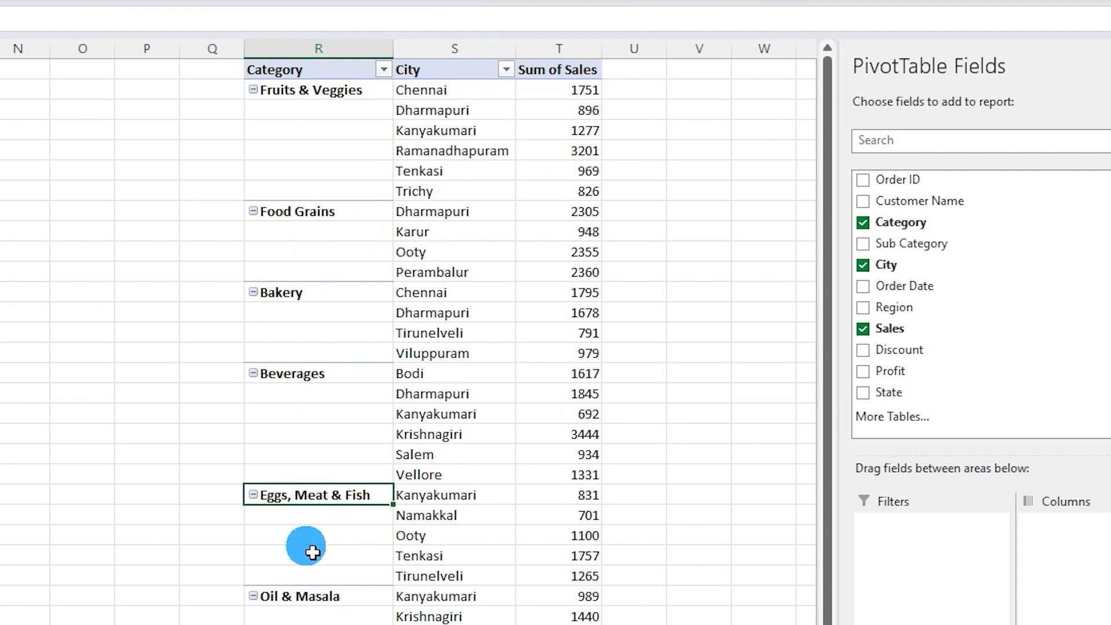
Reposition the Eggs, Meat & Fish category between Fruits & Veggies and Food Grains in the PivotTable.
left_click_drag(290, 499, 311, 512)
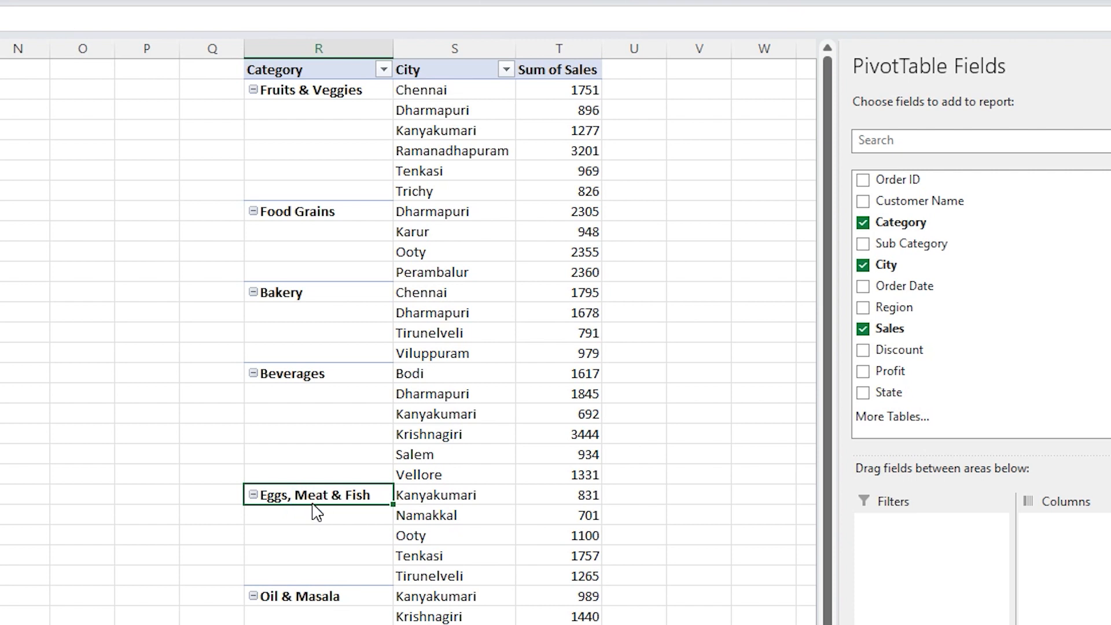
left_click_drag(316, 512, 310, 227)
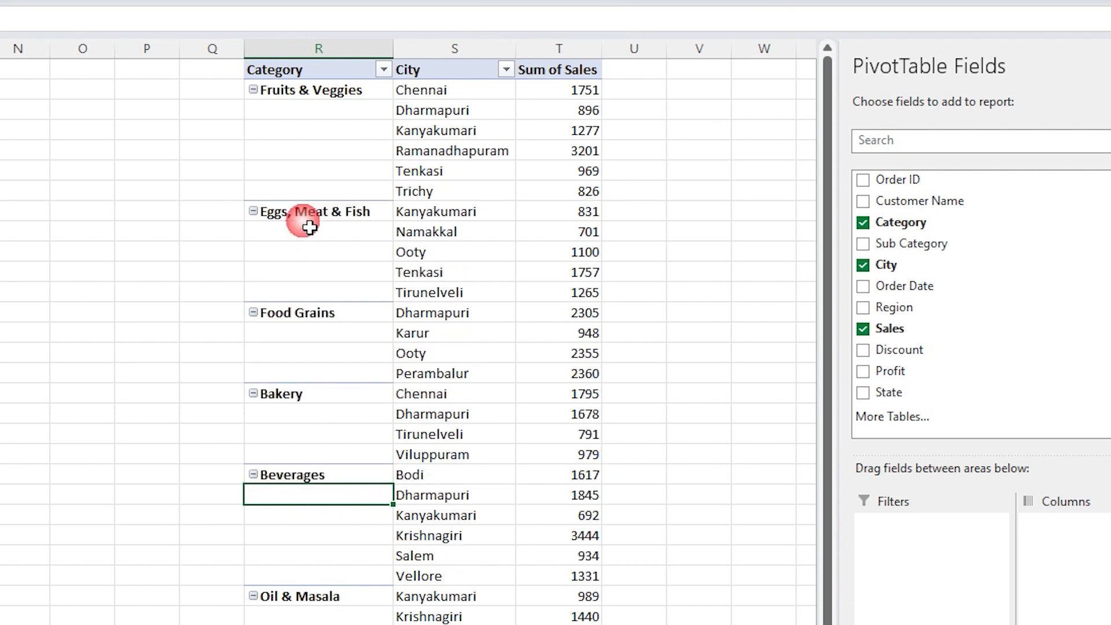
left_click(337, 216)
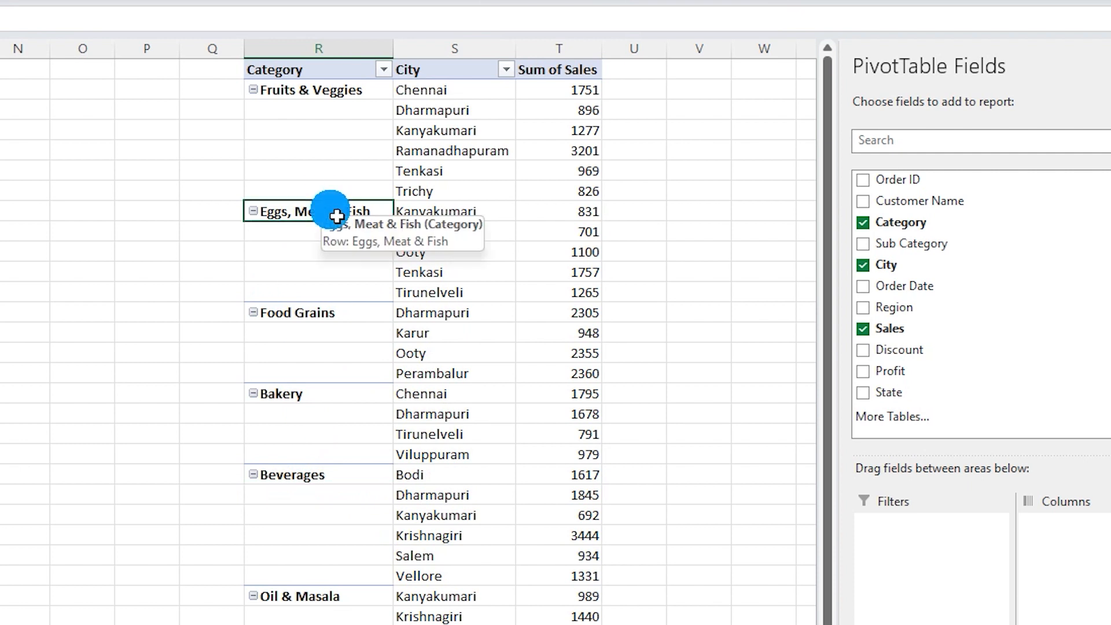